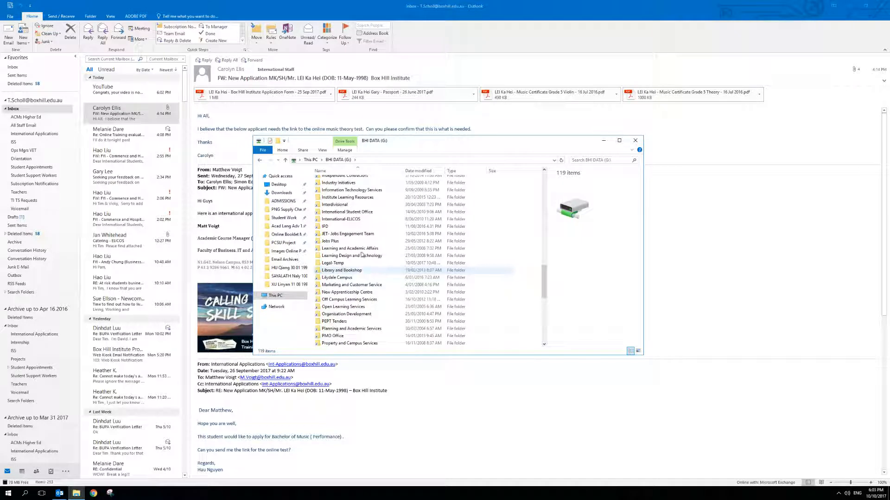
- Browse on the BHI DATA (G:) drive to International Student Office, _STUDENT ENGAGEMENT, Acad Lang Adv TS and select the Email Archives folder
double_click(351, 212)
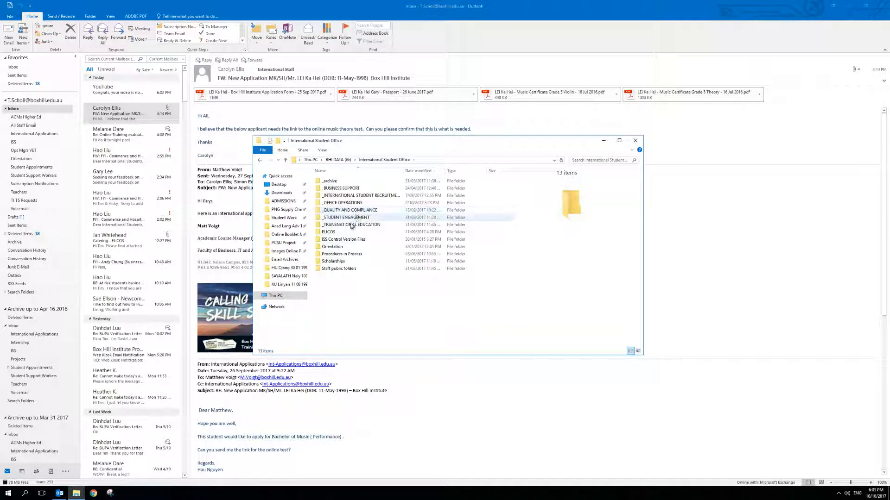
click(360, 217)
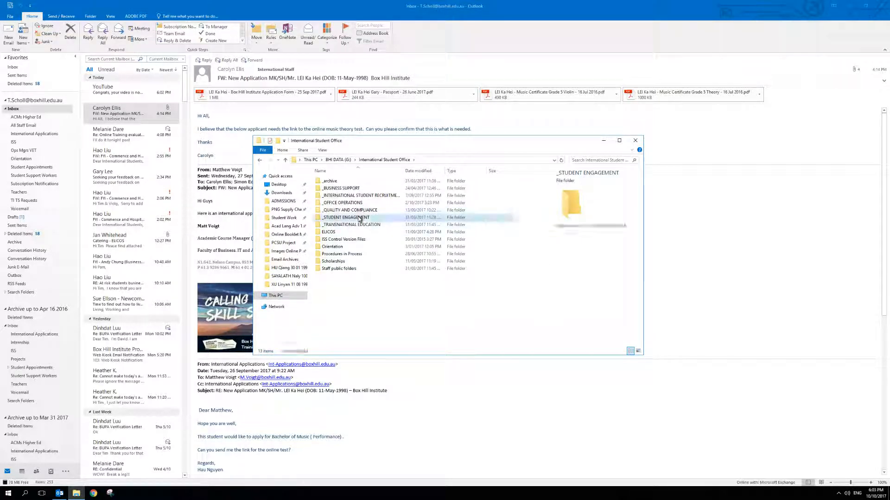
double_click(360, 218)
double_click(356, 184)
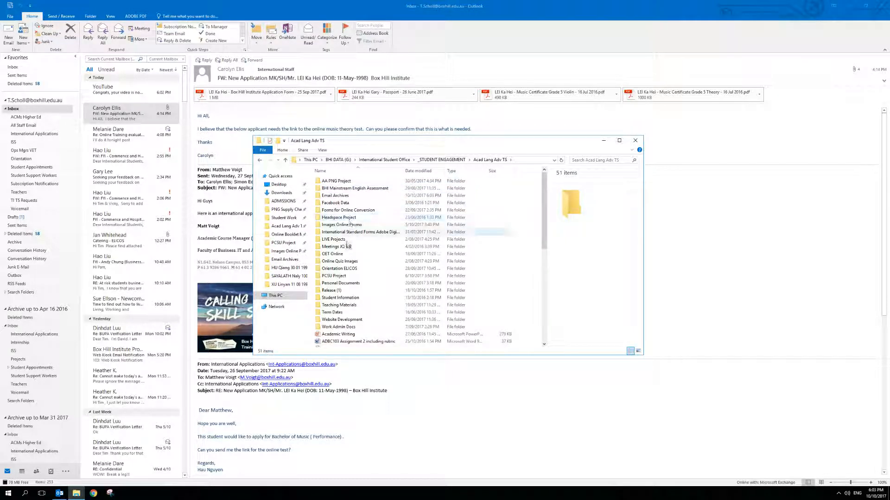
click(364, 196)
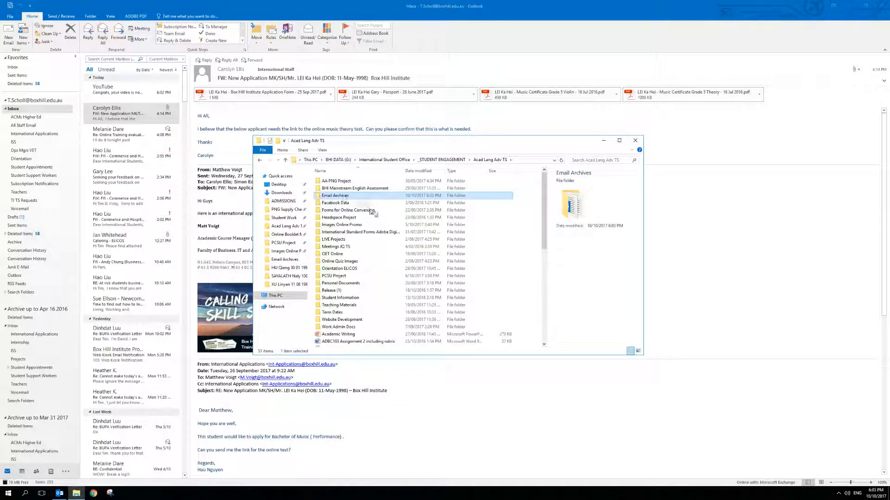
click(342, 205)
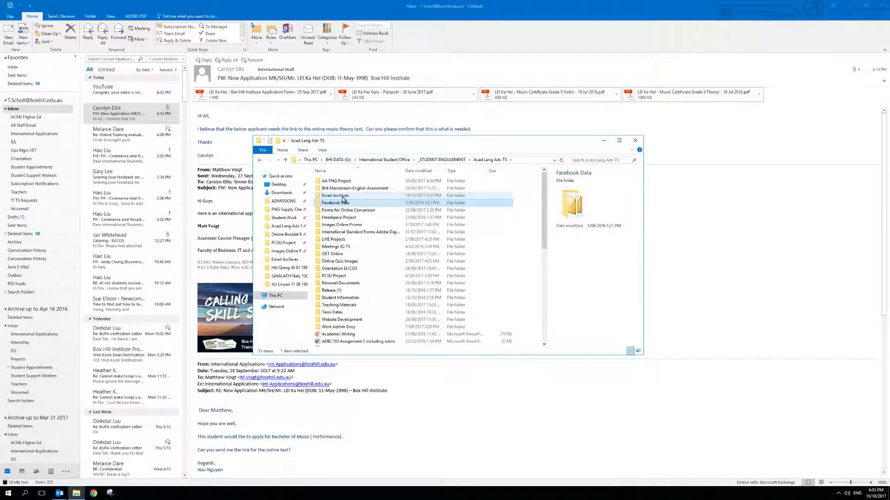
click(343, 196)
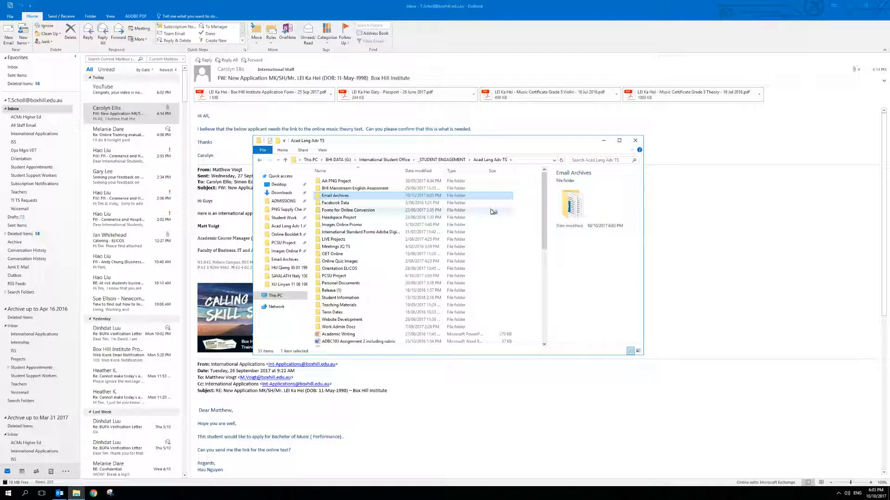
- Create a new folder inside Acad Lang Adv TS and delete it again
click(277, 141)
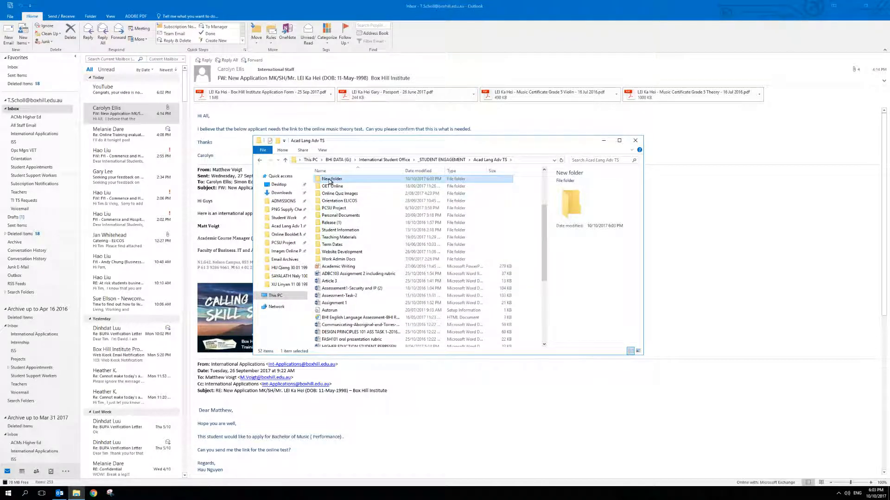
click(330, 180)
click(413, 180)
right_click(413, 181)
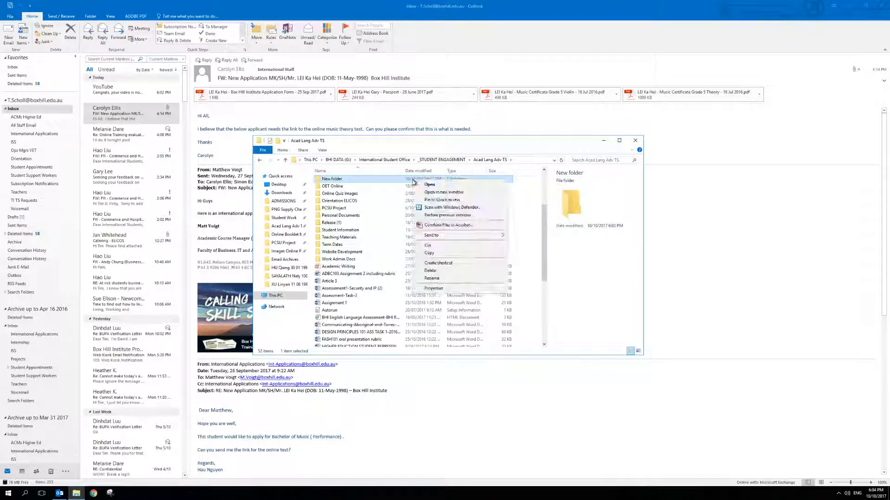
click(430, 273)
- Add another folder to Acad Lang Adv TS, keep its default name and remove it
right_click(503, 204)
mouse_move(537, 270)
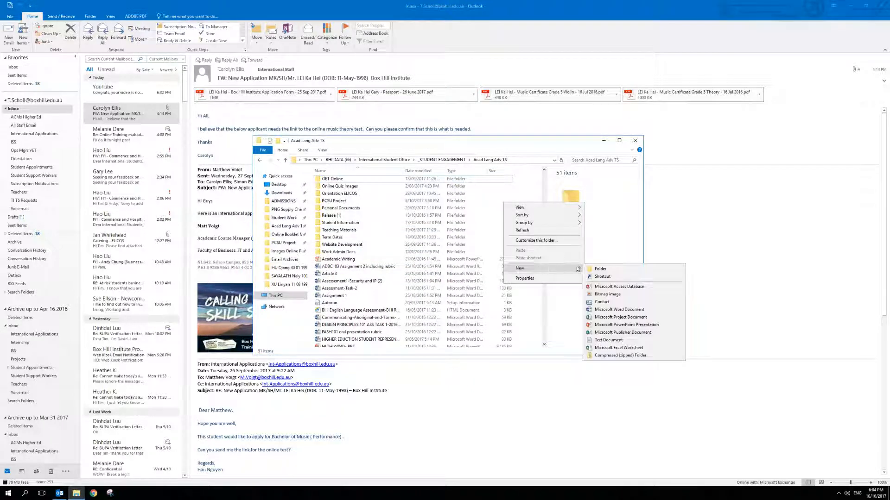
click(613, 271)
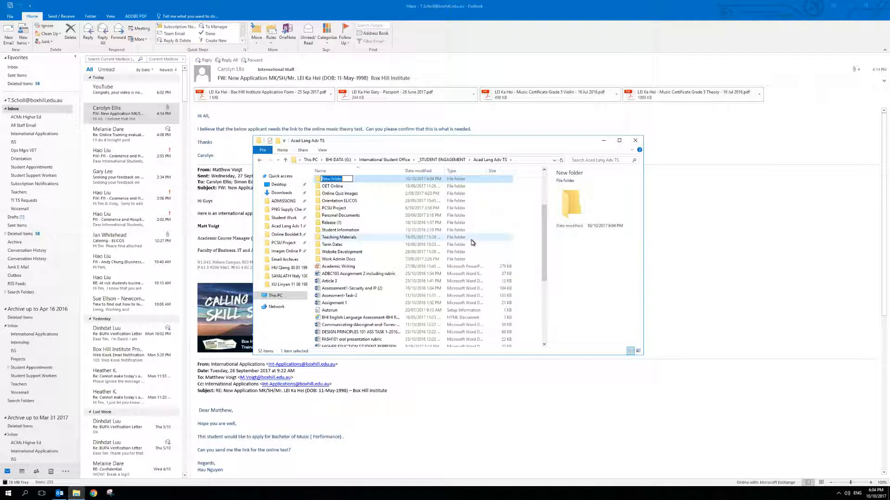
key(Return)
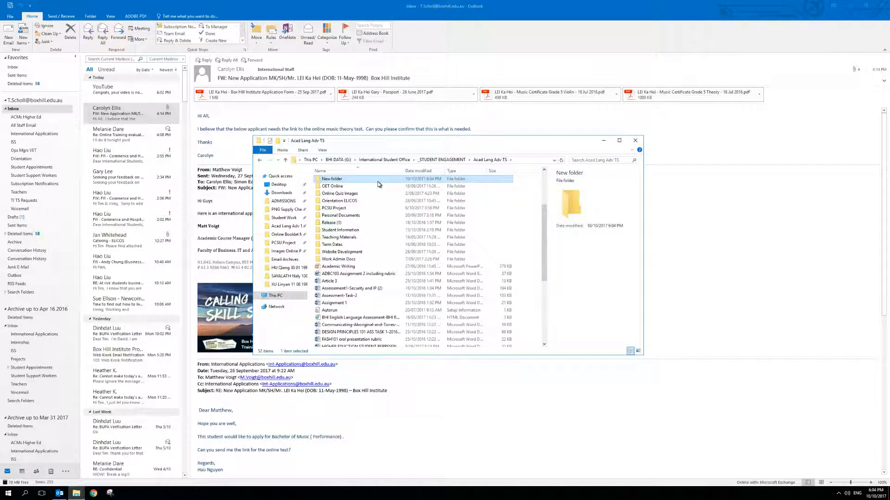
right_click(378, 185)
click(394, 275)
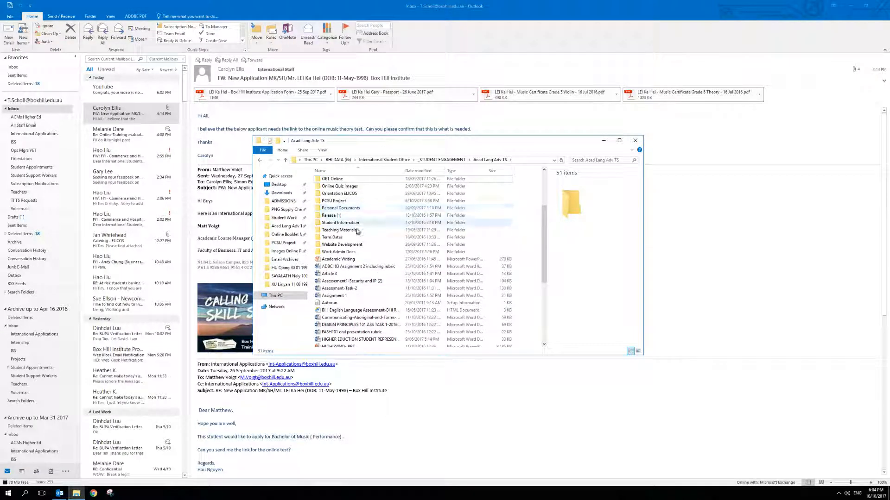
- Pin the Email Archives folder from Acad Lang Adv TS to Quick access, directly below Downloads
scroll(353, 212, down, 2)
scroll(352, 209, up, 5)
click(344, 196)
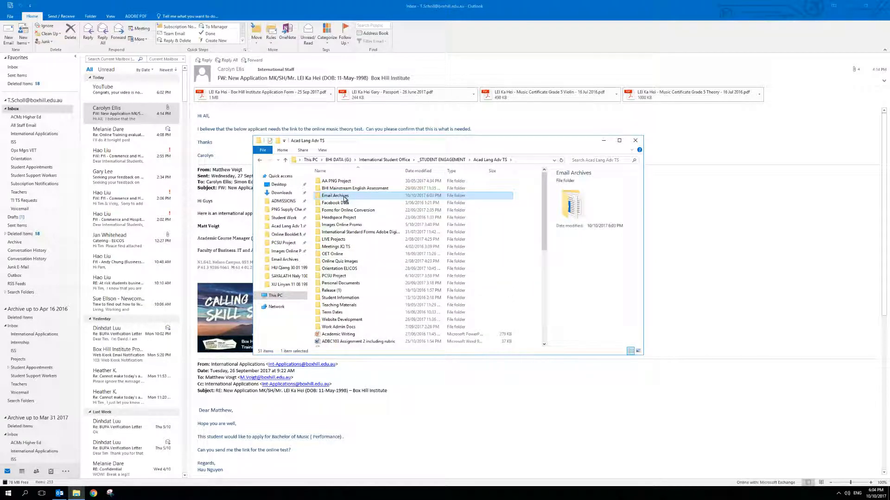
drag(344, 198, 284, 198)
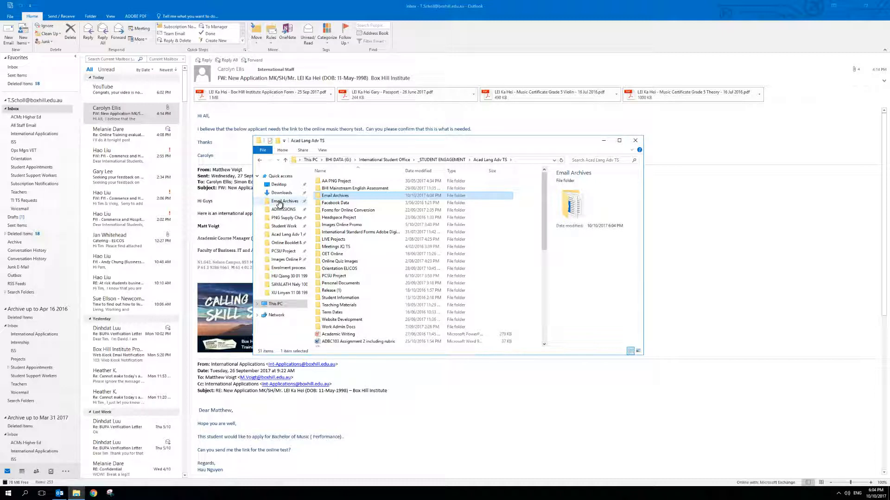
click(258, 177)
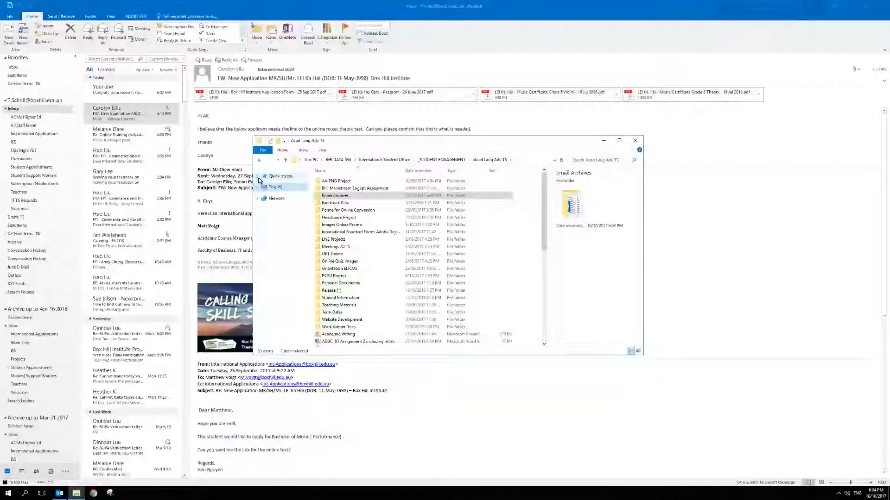
click(258, 178)
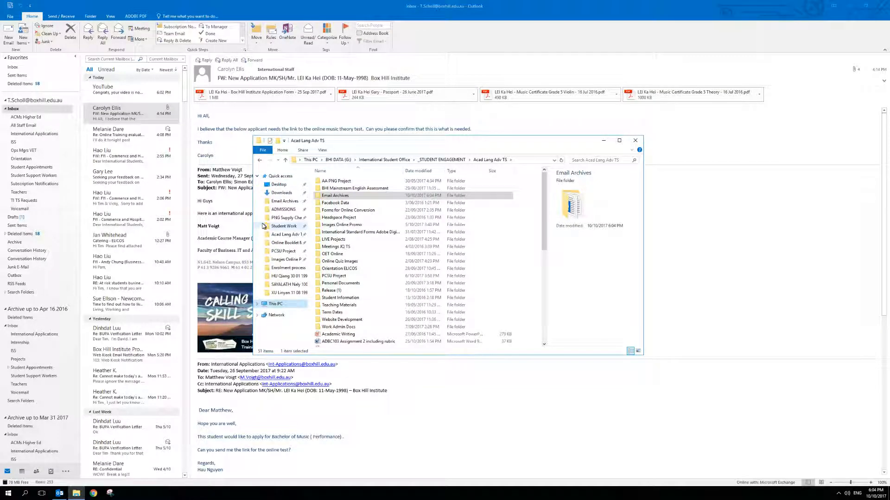
click(270, 152)
click(273, 153)
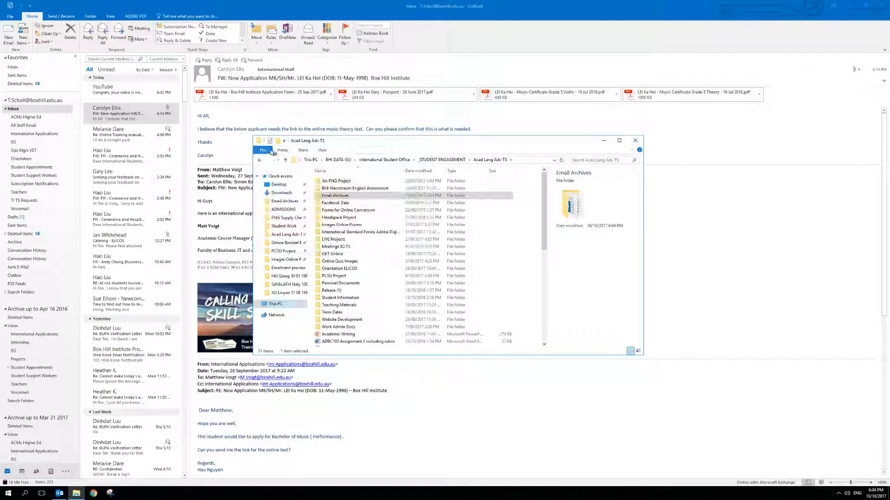
click(267, 152)
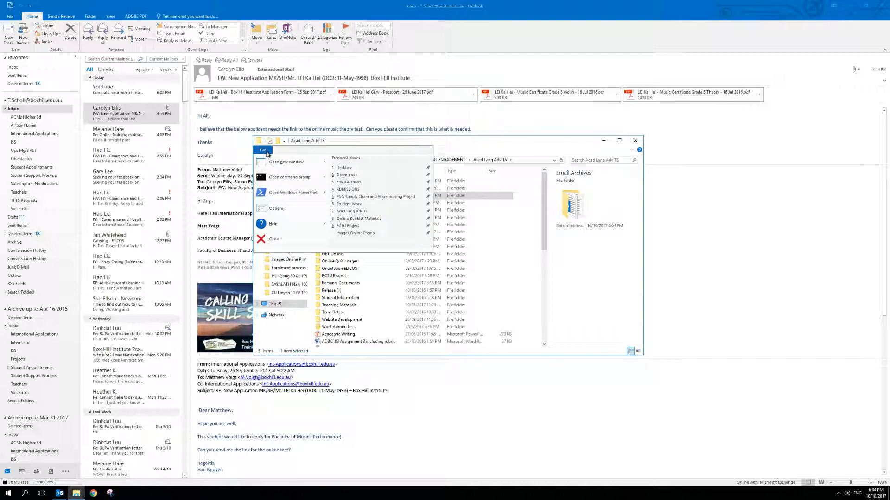
click(284, 142)
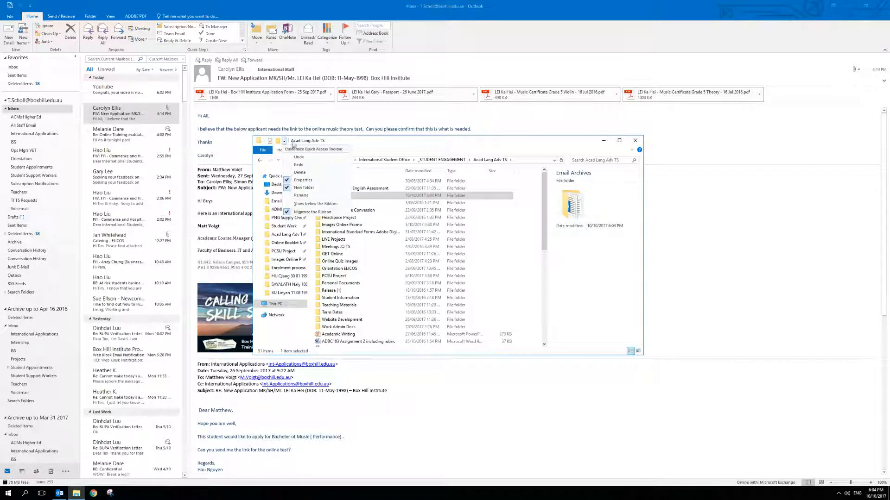
click(390, 141)
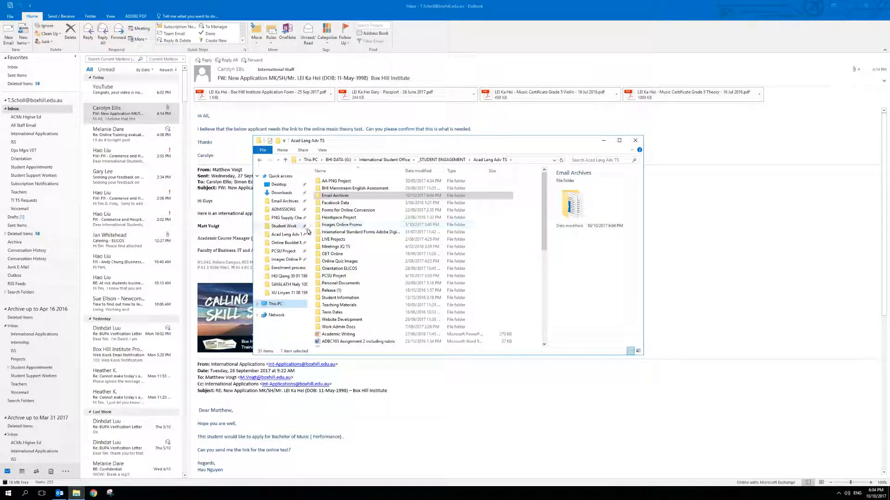
drag(293, 238, 298, 306)
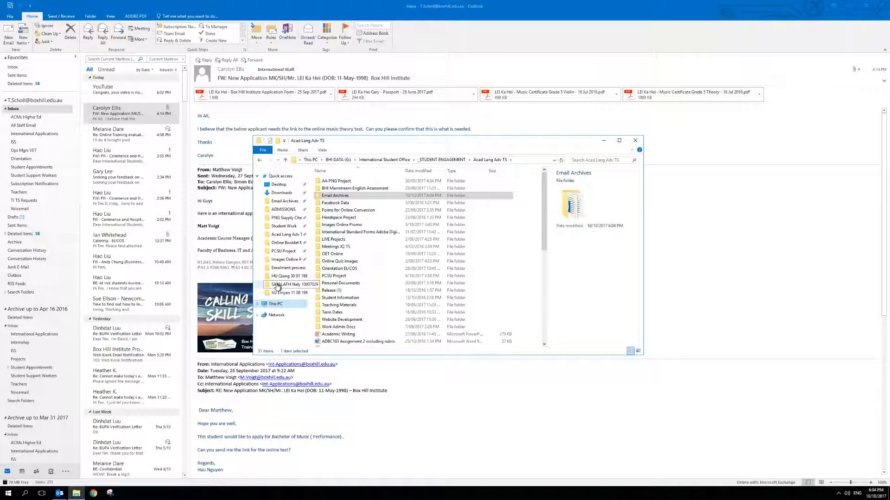
- View the archive files in the pinned Email Archives folder and close the File Explorer window
click(290, 202)
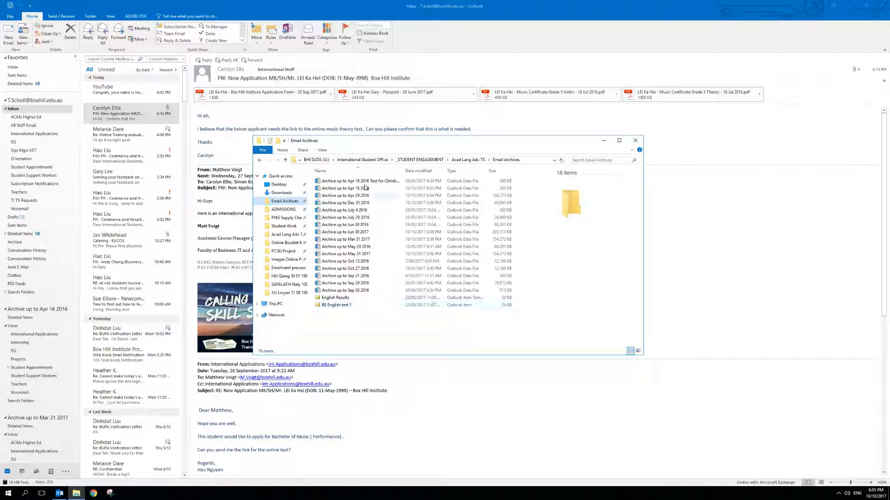
click(635, 142)
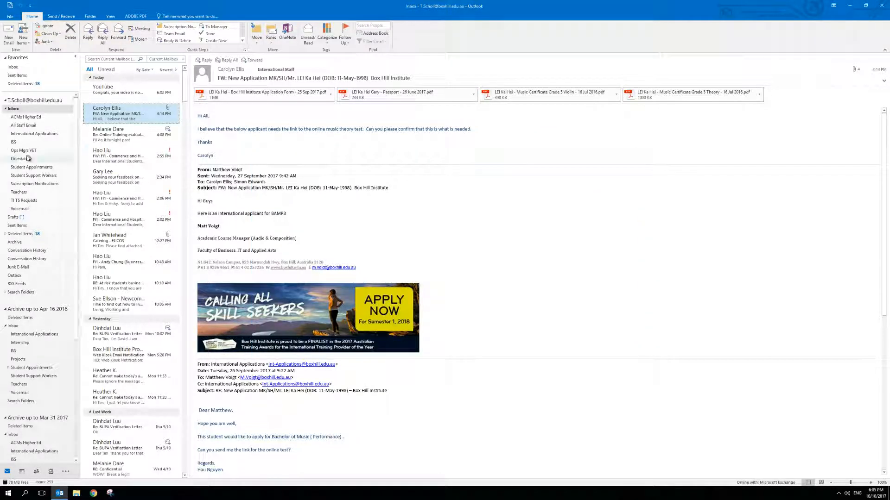
- Open the Archive dialog from the mailbox cleanup tools in Outlook
click(8, 16)
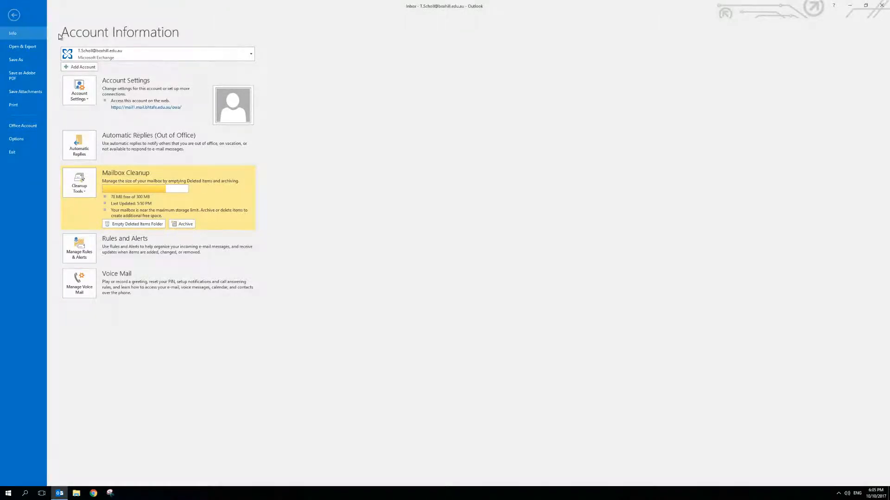
click(14, 14)
click(11, 16)
click(79, 183)
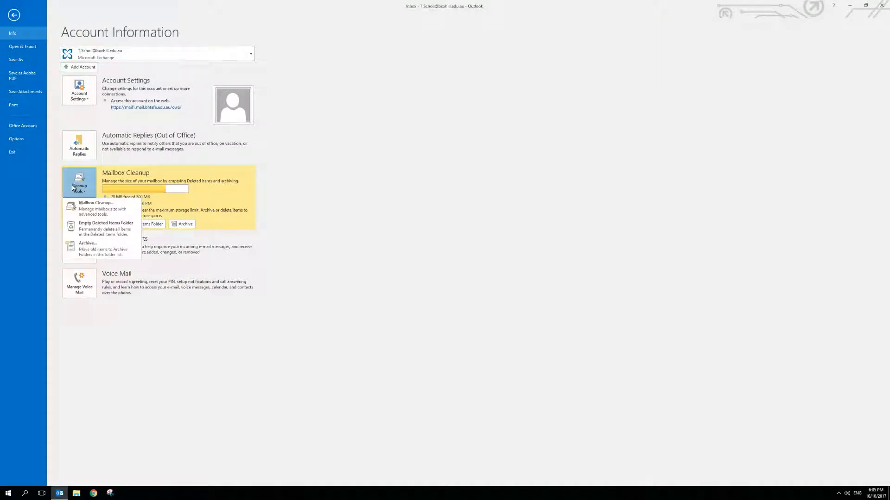
click(107, 252)
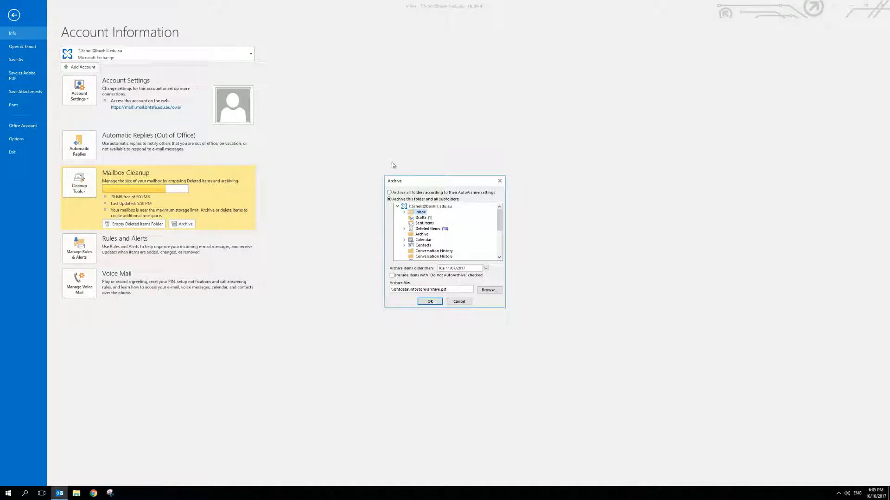
drag(446, 186, 433, 184)
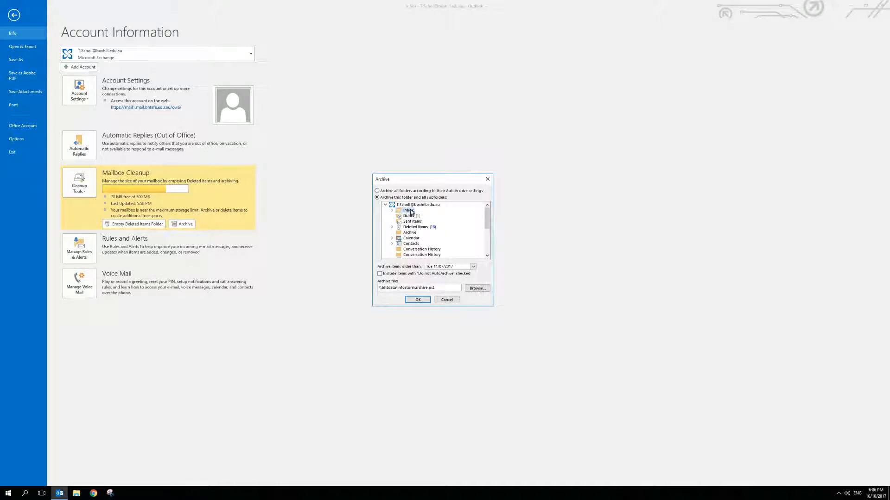
- Set the archive to items older than Thu 31/08/2017 and include items marked "Do not AutoArchive"
click(473, 267)
click(473, 274)
click(445, 319)
click(469, 274)
click(390, 276)
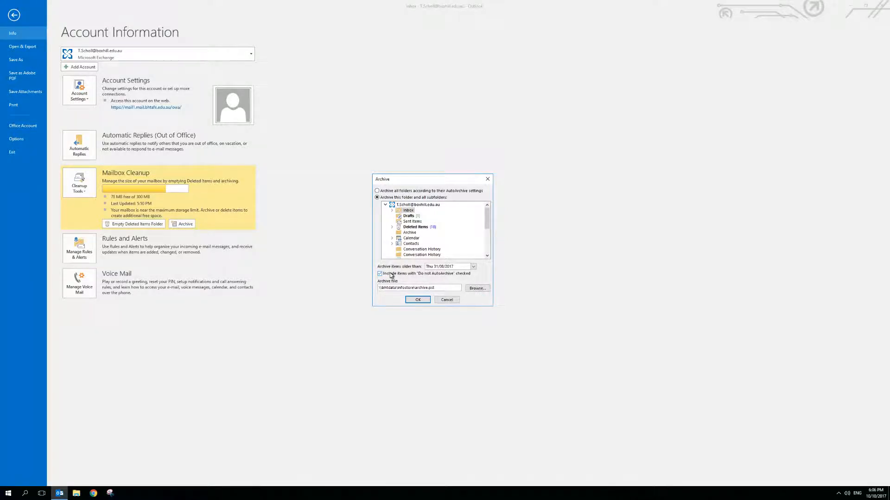
- Set the archive file to a new data file named "Archive up to Aug 31 2017" in the pinned Email Archives folder
click(476, 288)
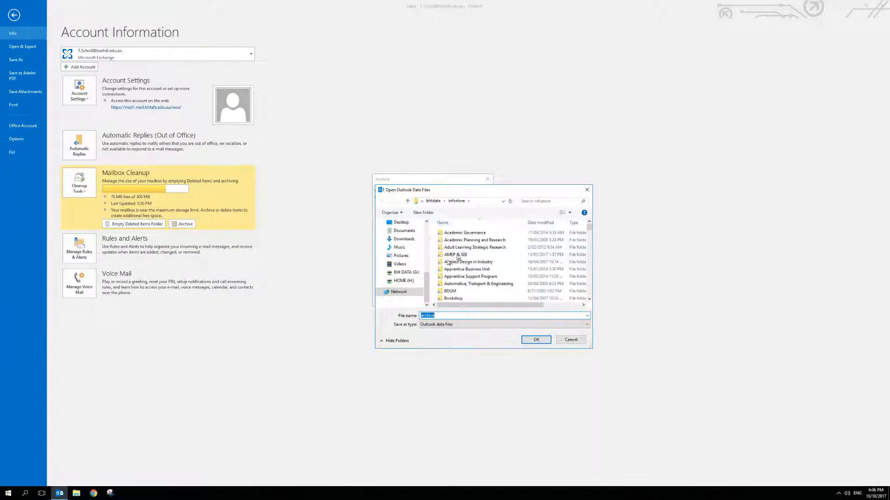
drag(426, 288, 427, 231)
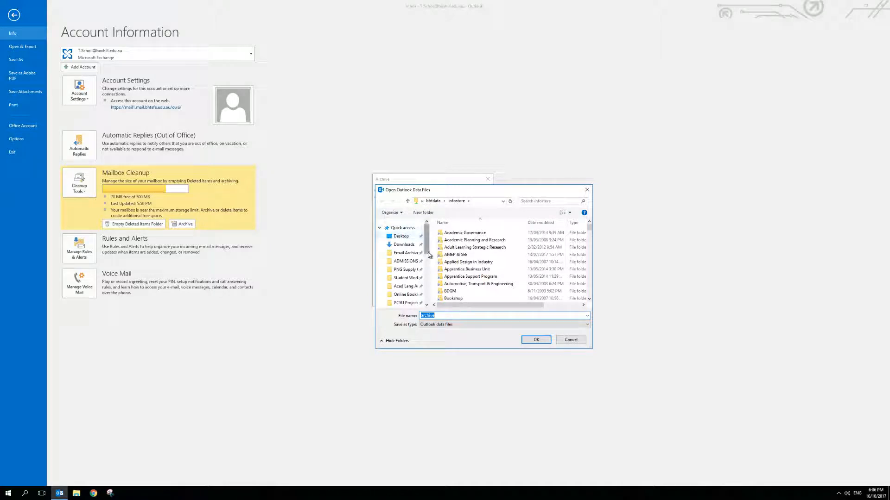
click(405, 255)
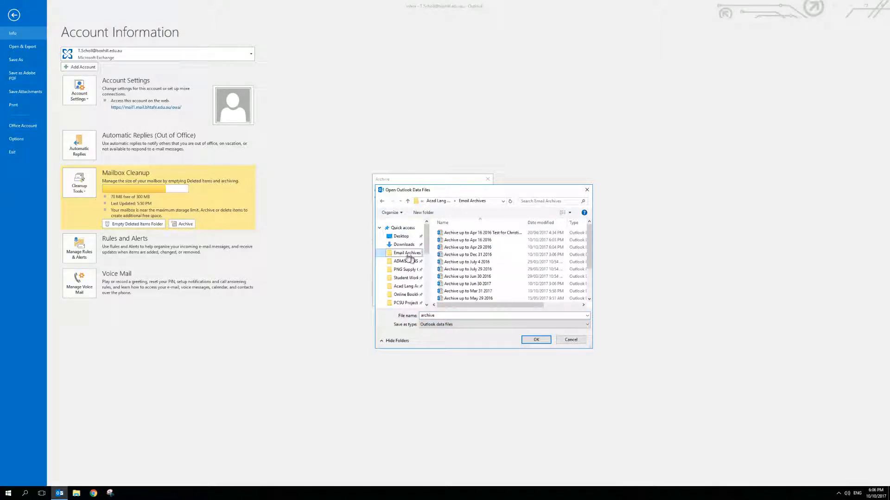
double_click(475, 315)
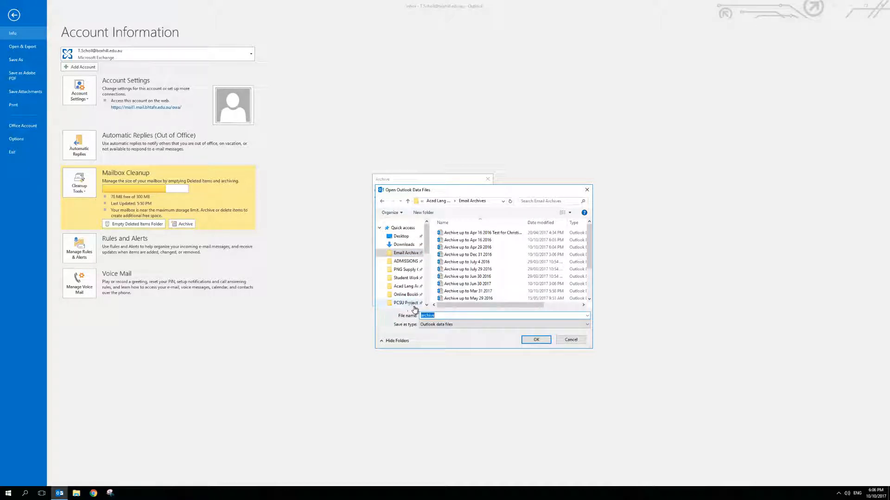
text(Archive up to Aug 31 2017)
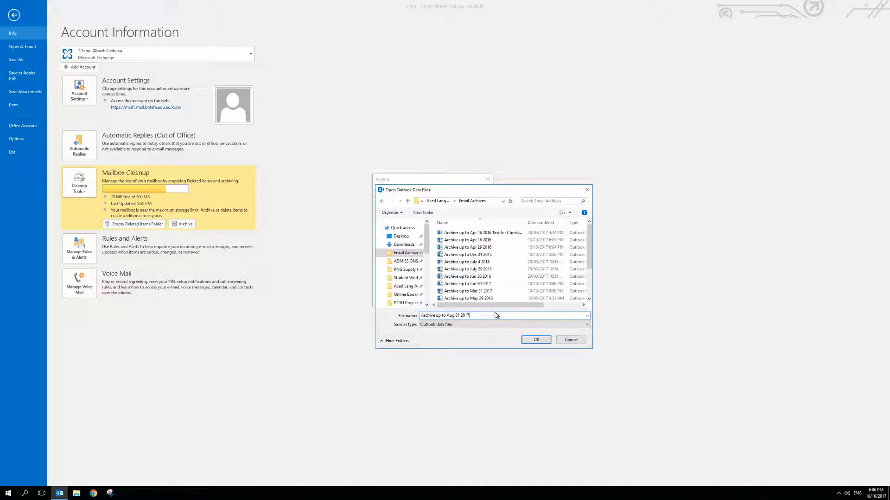
mouse_move(588, 258)
mouse_down()
mouse_move(589, 286)
mouse_move(590, 244)
mouse_up()
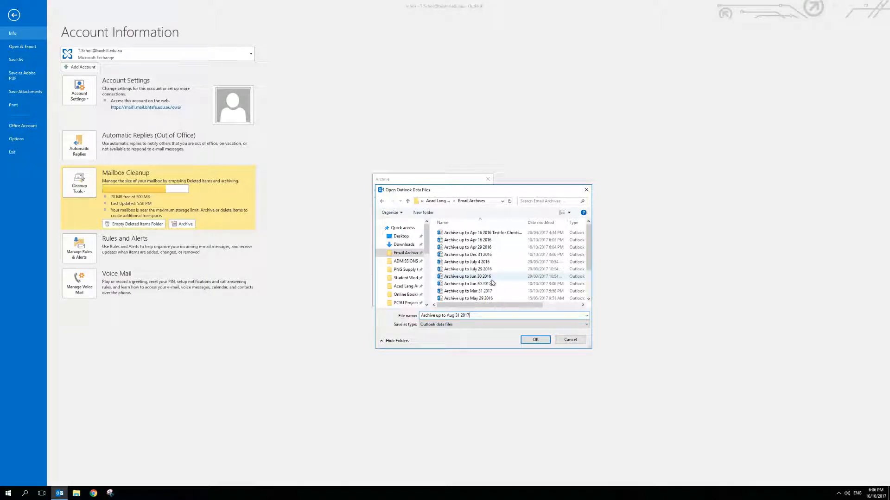
click(535, 340)
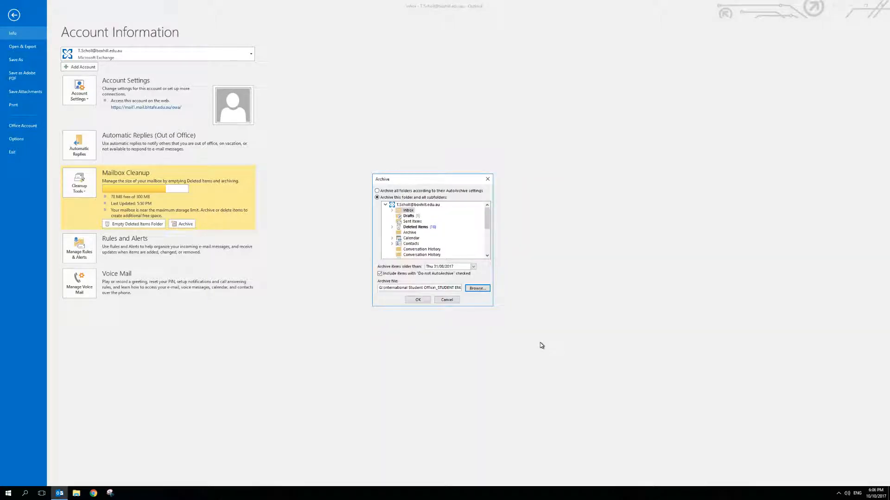
- Start archiving with the chosen settings and return to the Inbox
click(419, 300)
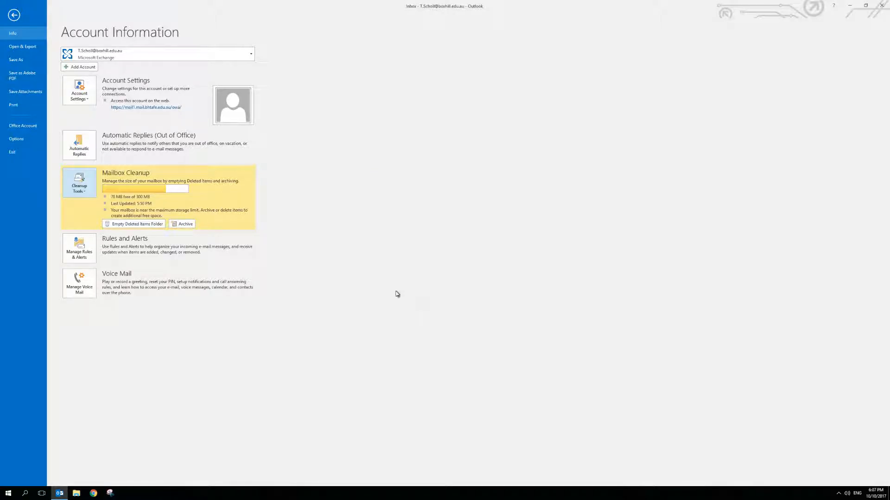
click(16, 18)
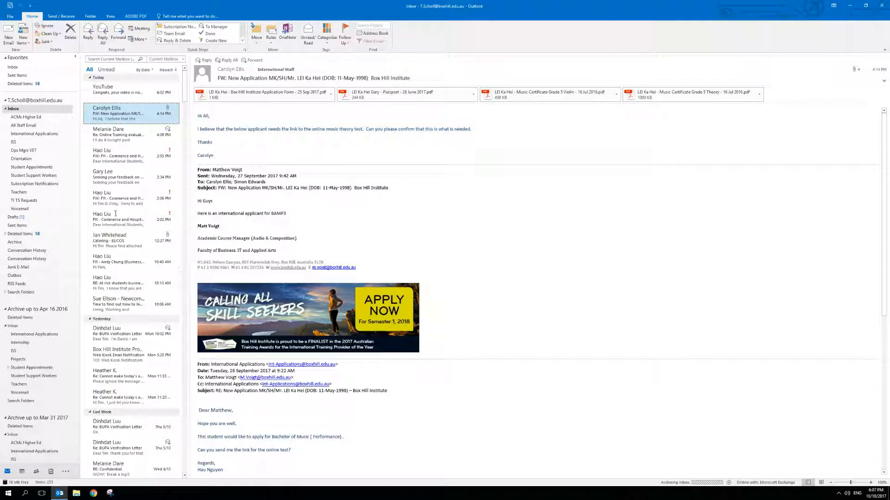
- Open the Outlook data file "Archive up to Dec 31 2016" from the pinned Email Archives folder
click(11, 17)
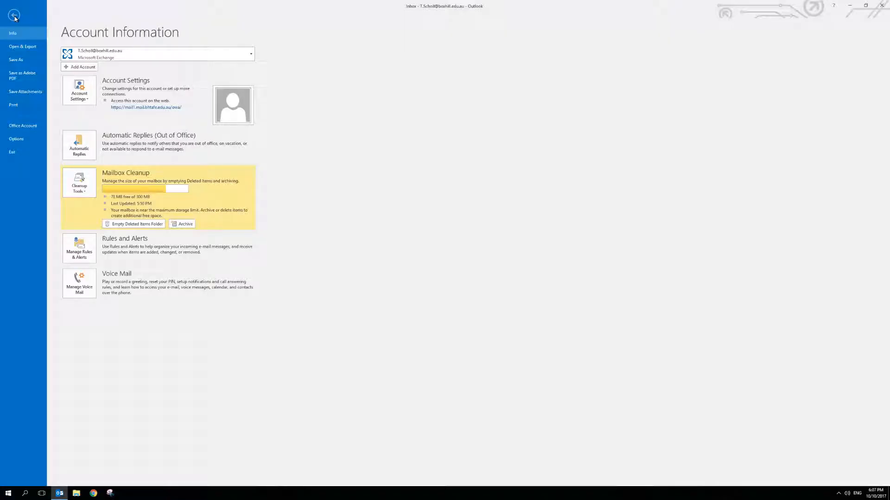
click(18, 48)
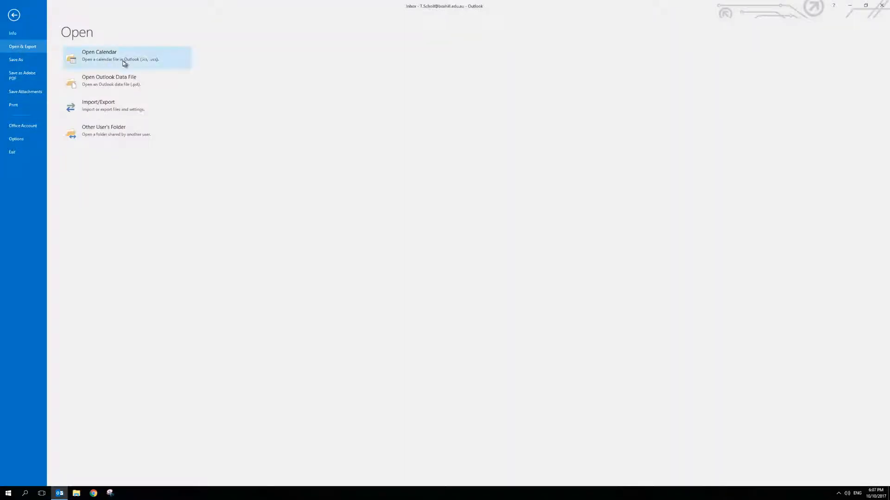
click(114, 85)
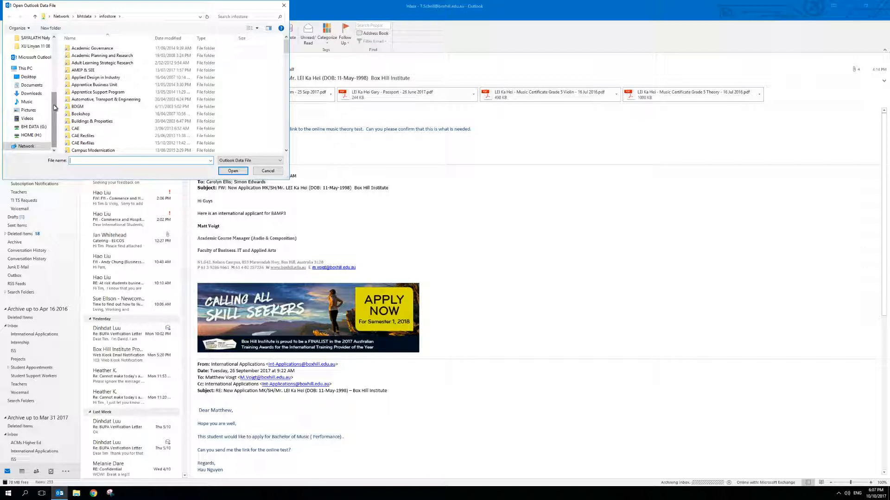
scroll(54, 107, up, 10)
click(29, 69)
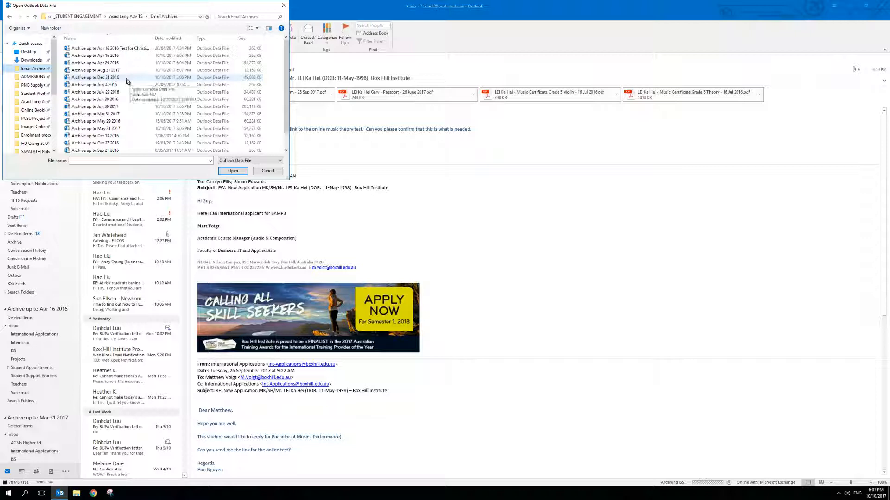
click(121, 80)
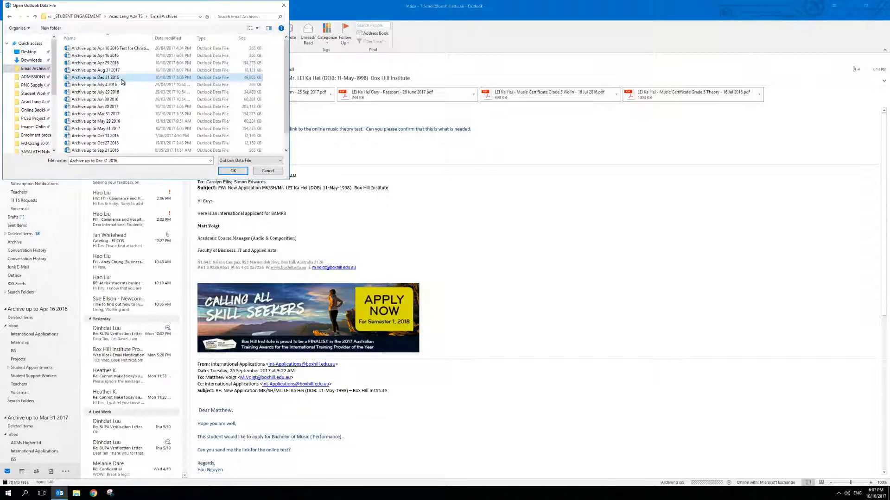
double_click(121, 78)
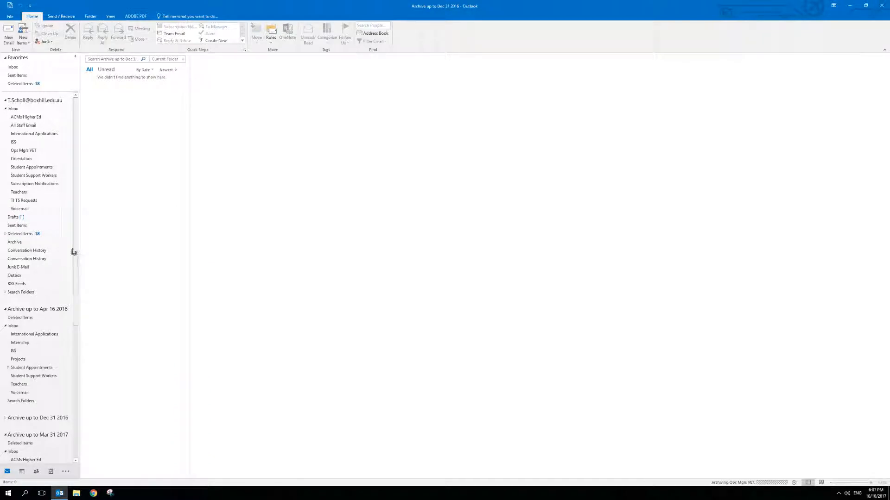
- Expand the new Archives data file in the folder list and view the messages in its Inbox
scroll(76, 278, down, 3)
scroll(77, 322, down, 5)
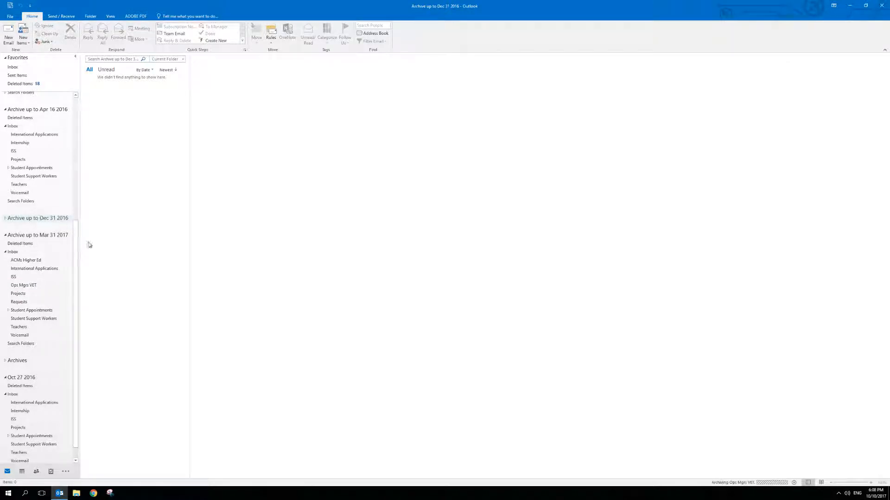
scroll(77, 337, down, 1)
scroll(77, 343, down, 1)
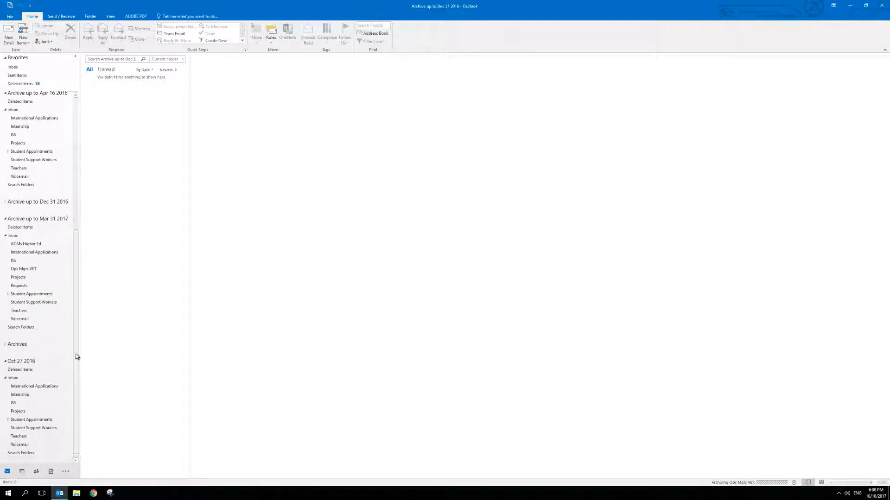
click(20, 346)
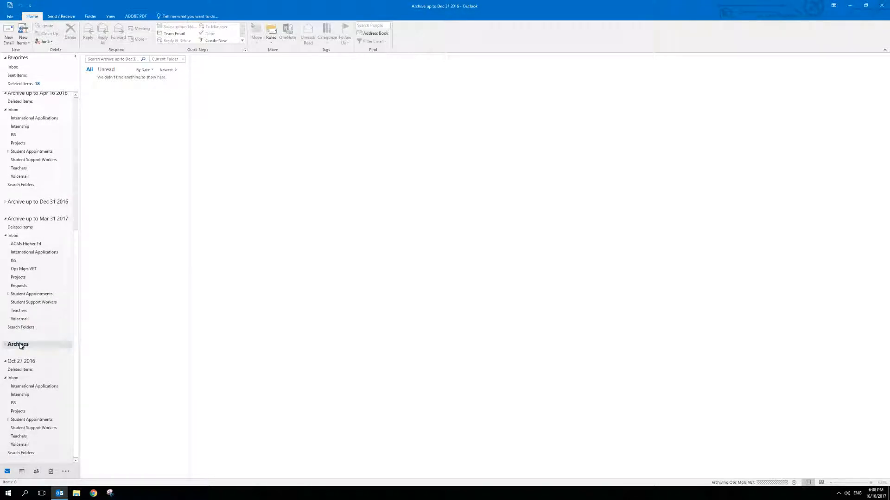
click(6, 345)
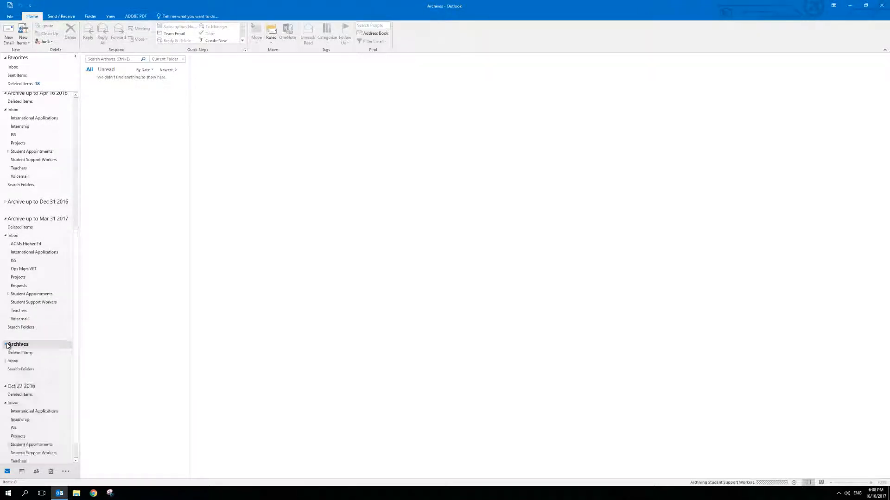
double_click(9, 362)
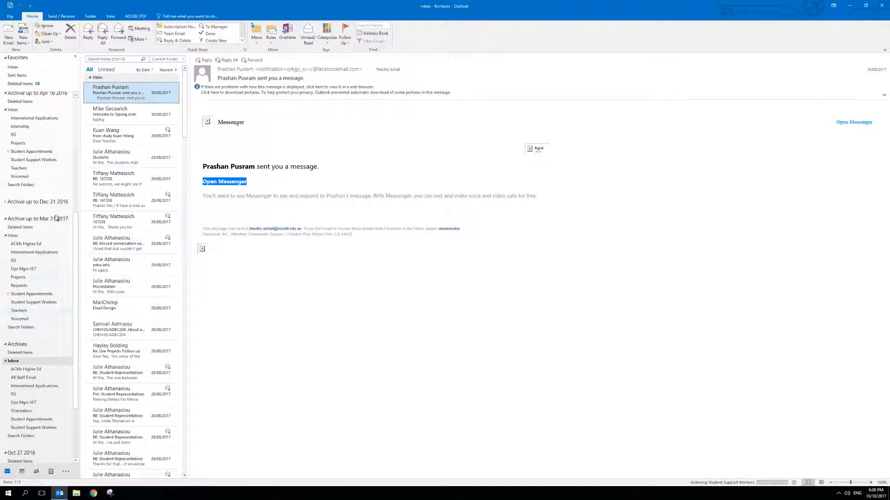
- Rename the Archives data file as "Archive up to Aug 31 2017" in its advanced data file properties
click(21, 344)
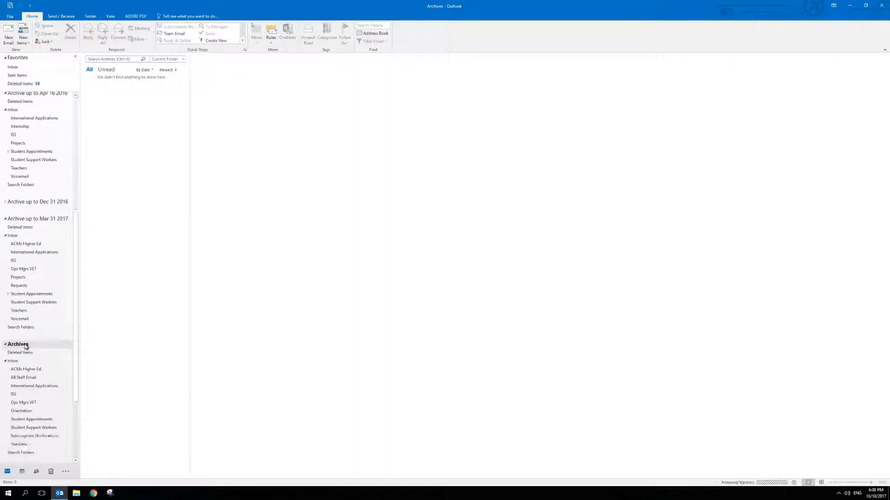
right_click(26, 347)
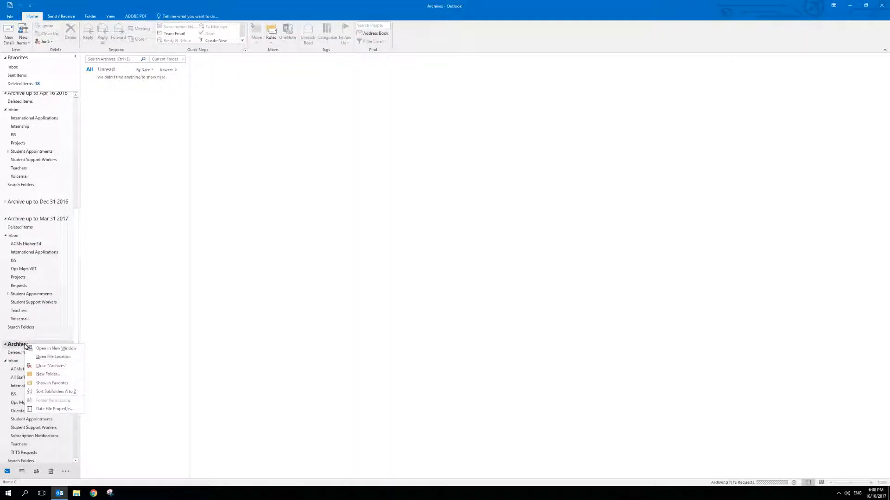
click(57, 409)
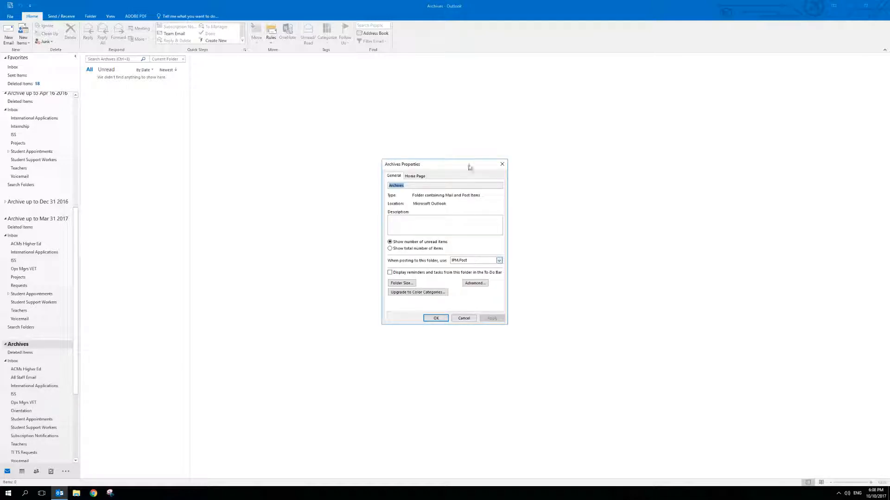
click(473, 283)
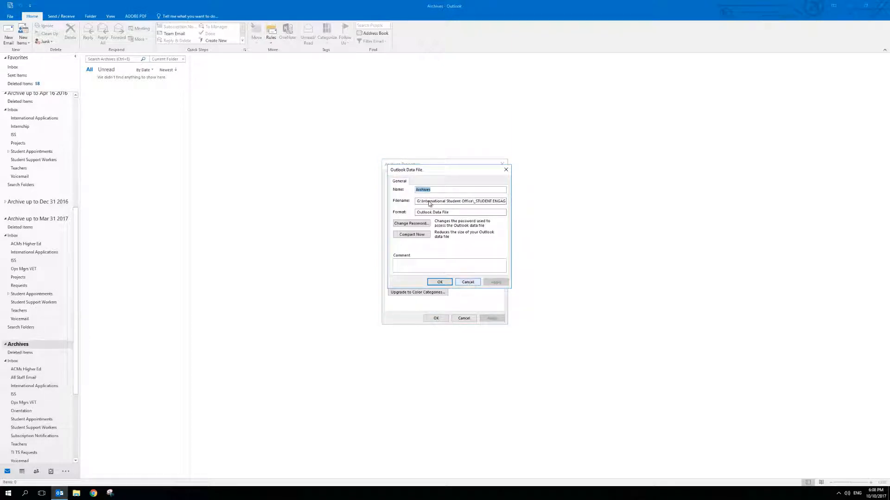
text(Arc)
click(469, 201)
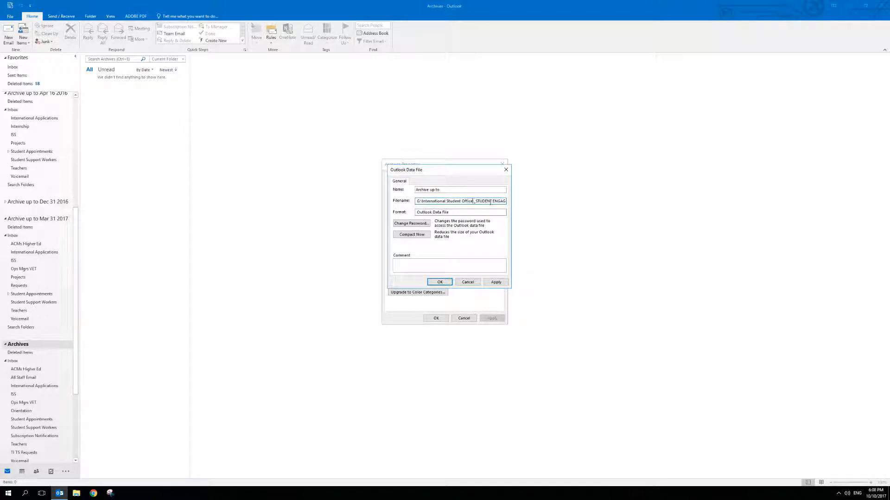
drag(473, 201, 530, 203)
click(472, 201)
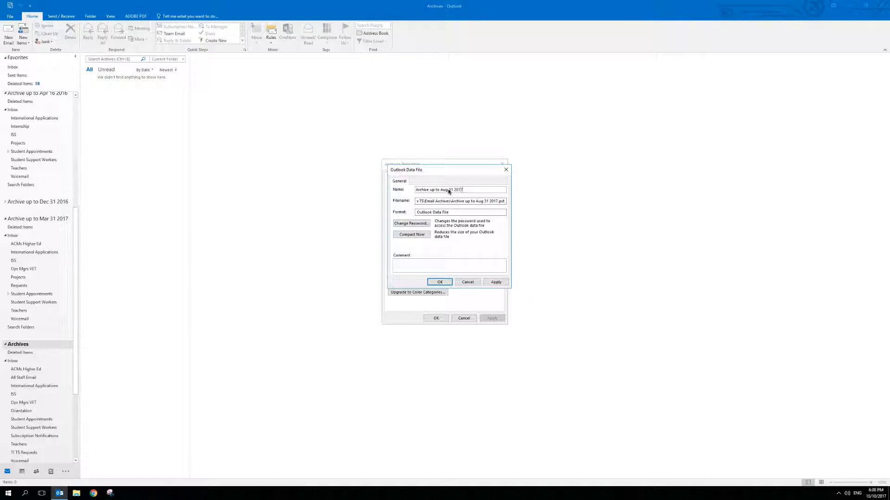
click(495, 282)
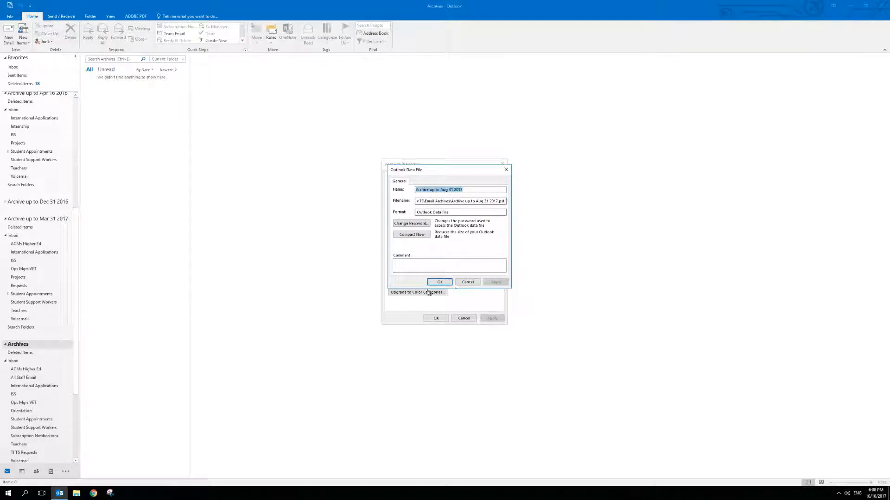
click(435, 284)
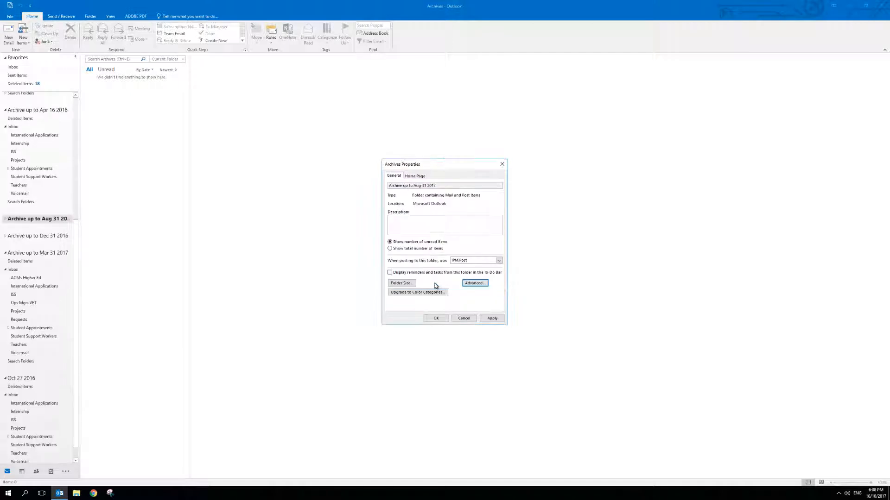
click(492, 319)
click(438, 318)
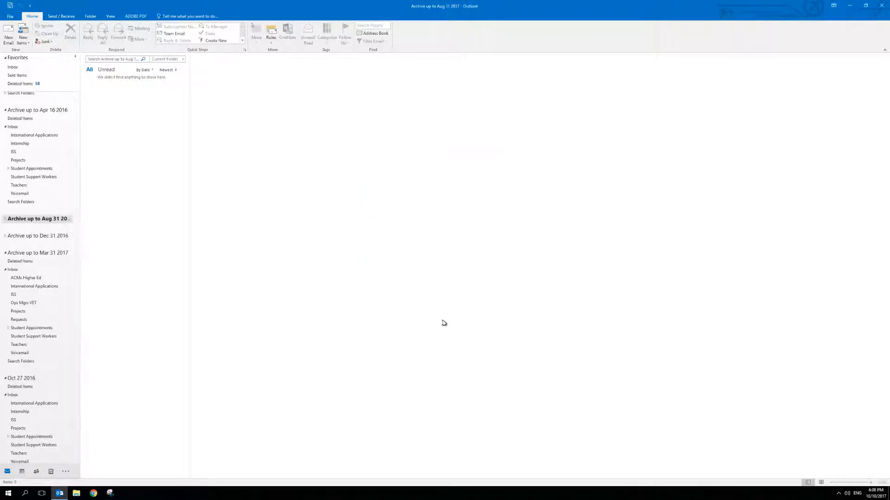
- Expand "Archive up to Aug 31 2017" and its Inbox, and look through the dates of the archived messages
click(5, 220)
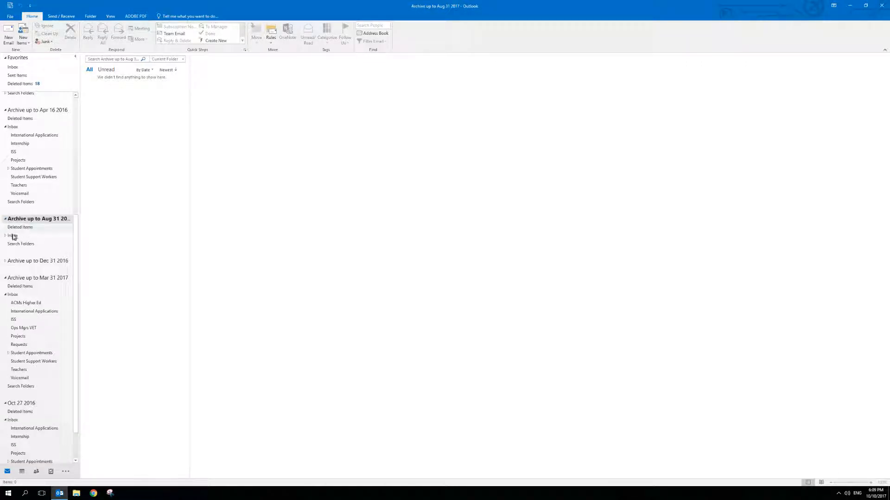
click(13, 235)
click(5, 235)
drag(186, 125, 188, 284)
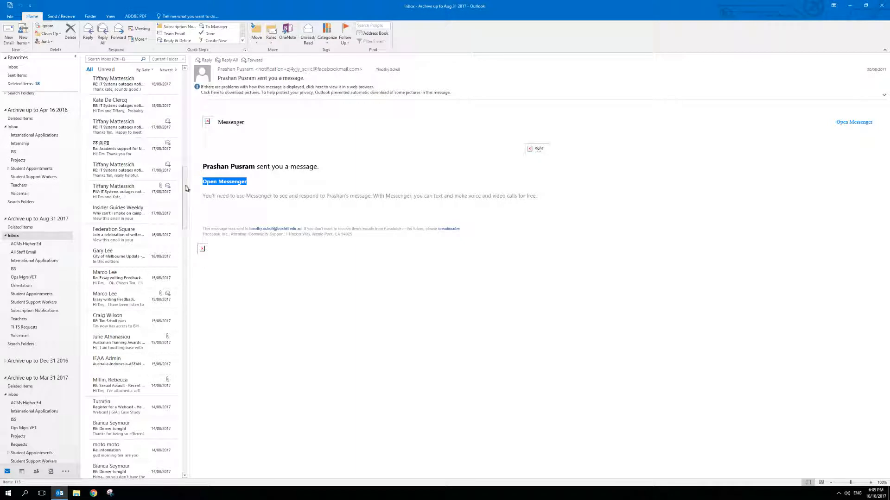
scroll(185, 188, up, 6)
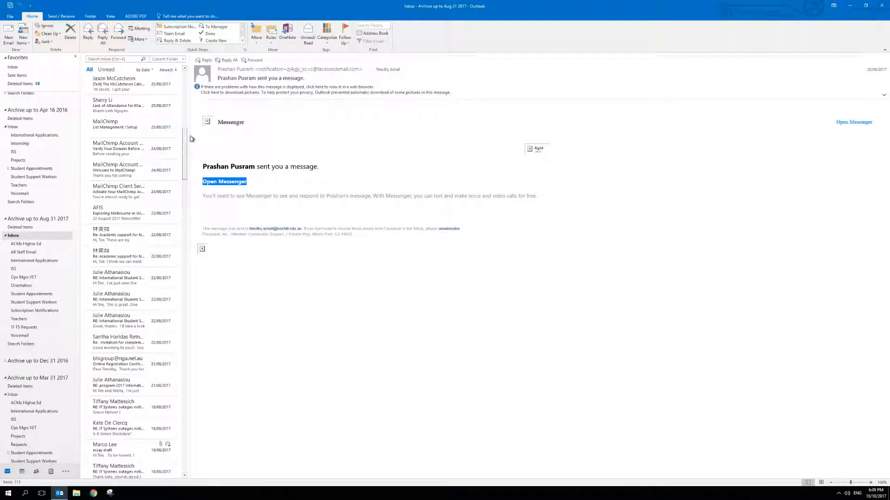
scroll(188, 134, up, 8)
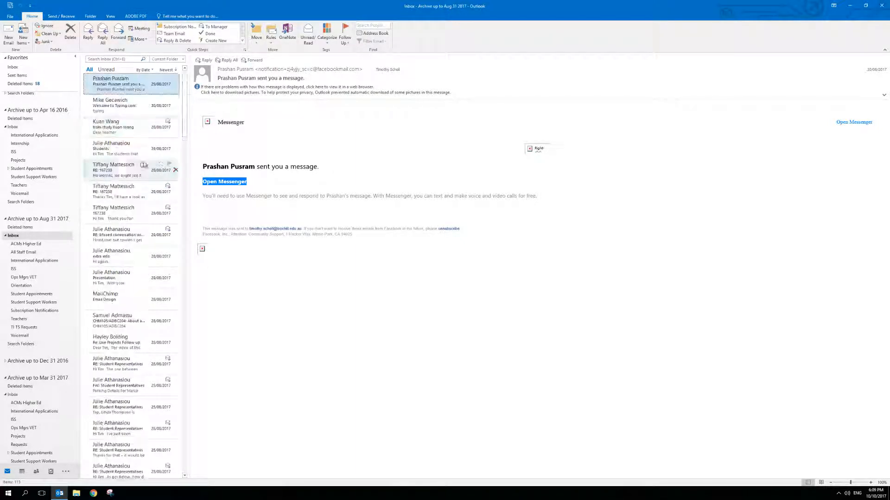
- Check the mailbox's free space in the account information and return to the main mailbox's Inbox
click(10, 16)
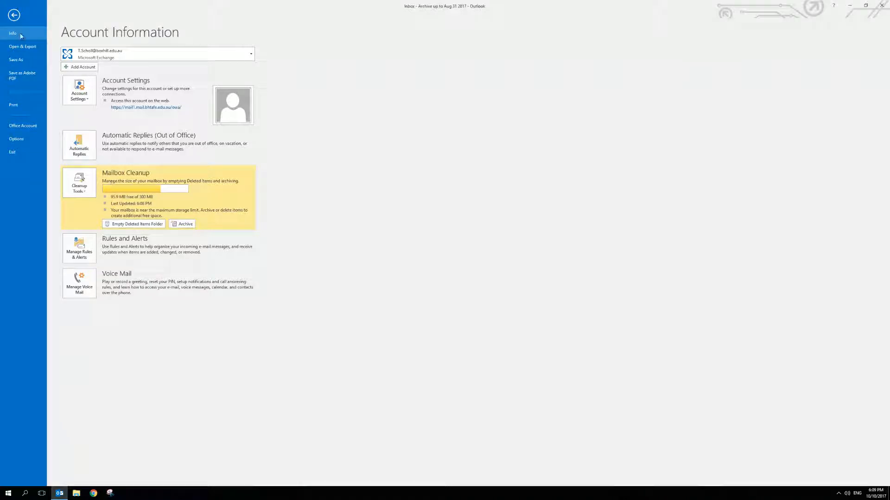
click(13, 16)
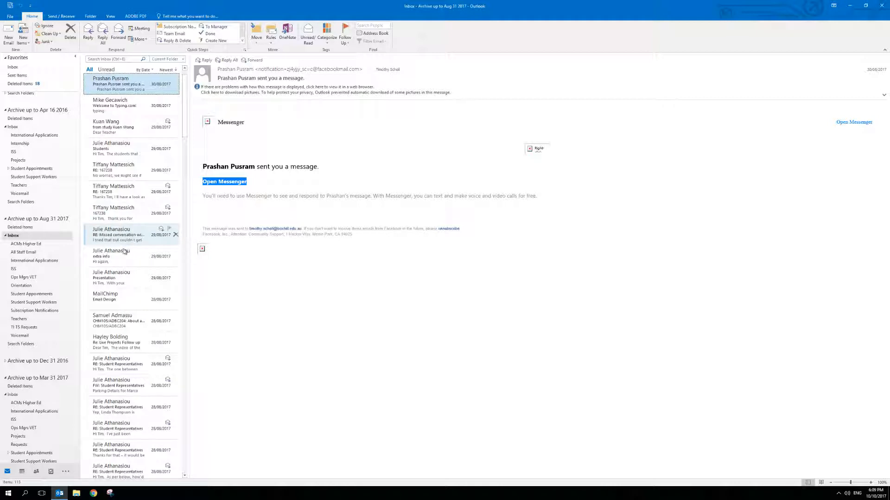
scroll(74, 202, up, 8)
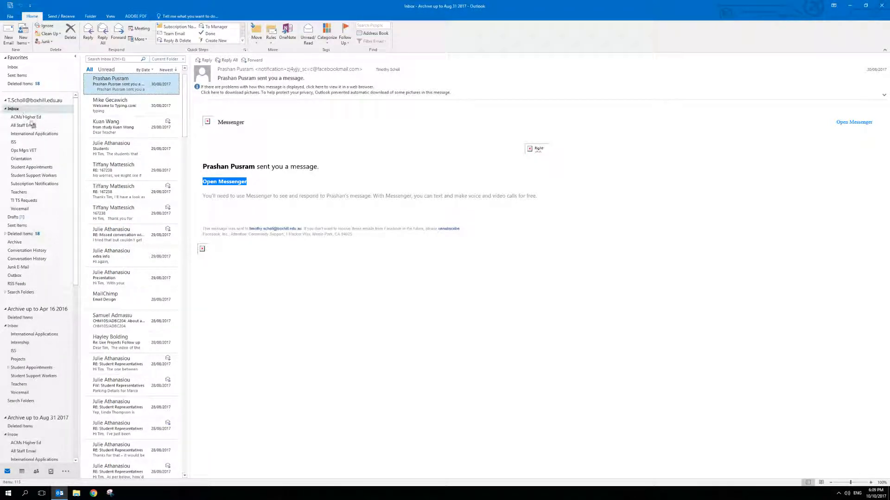
click(15, 109)
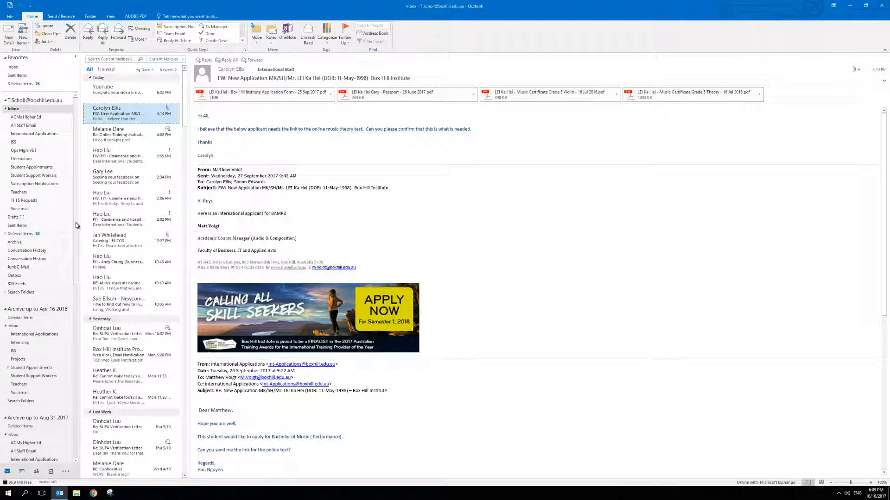
click(11, 17)
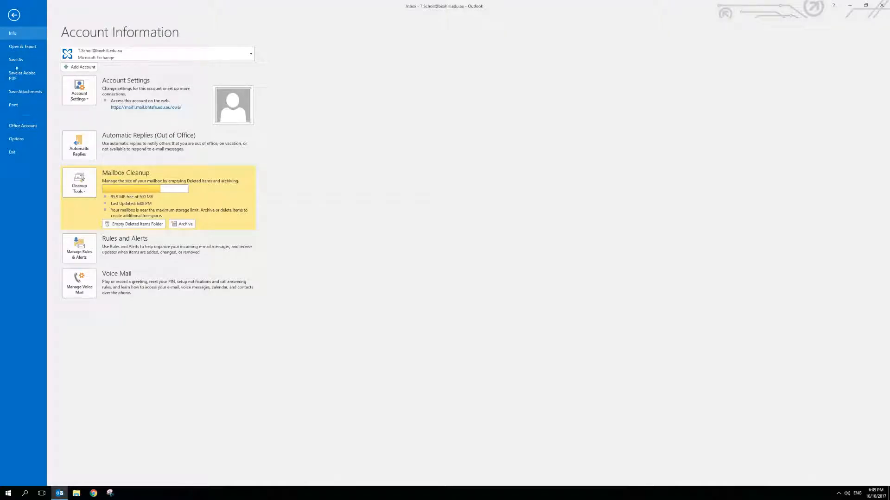
click(14, 14)
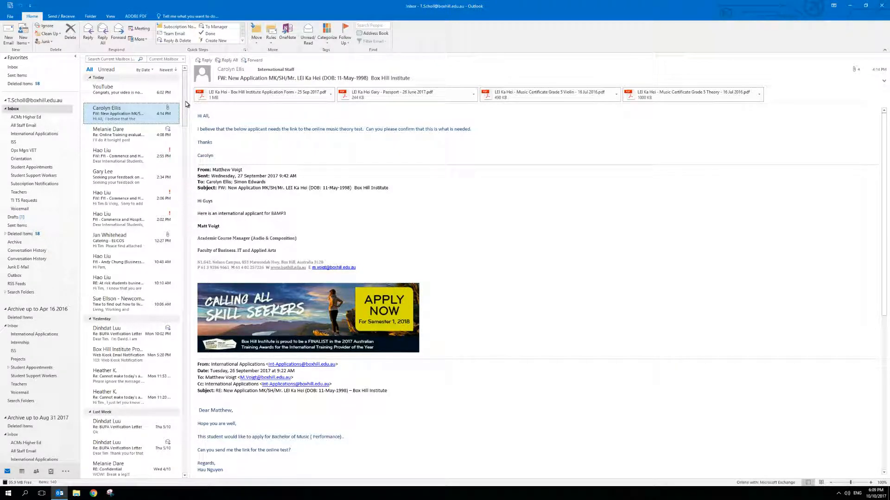
- Look through the Email Archives folder and its parent folder Acad Lang Adv TS in File Explorer, and close the window
click(77, 494)
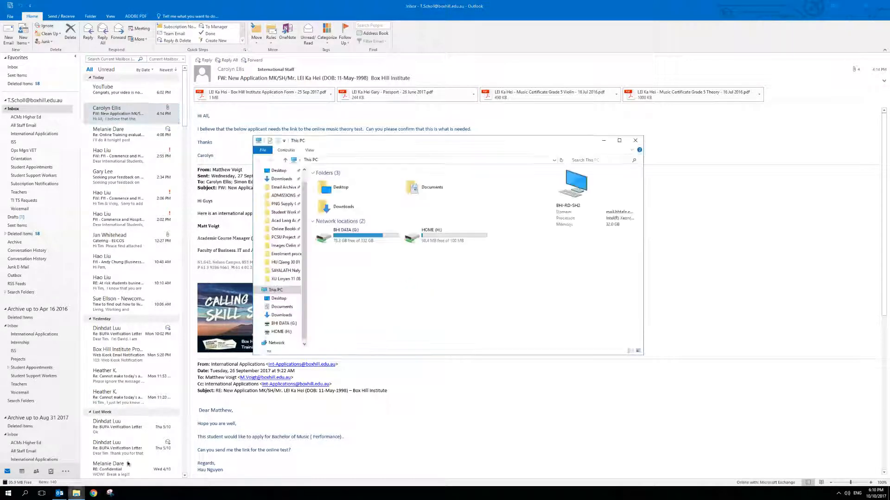
click(278, 187)
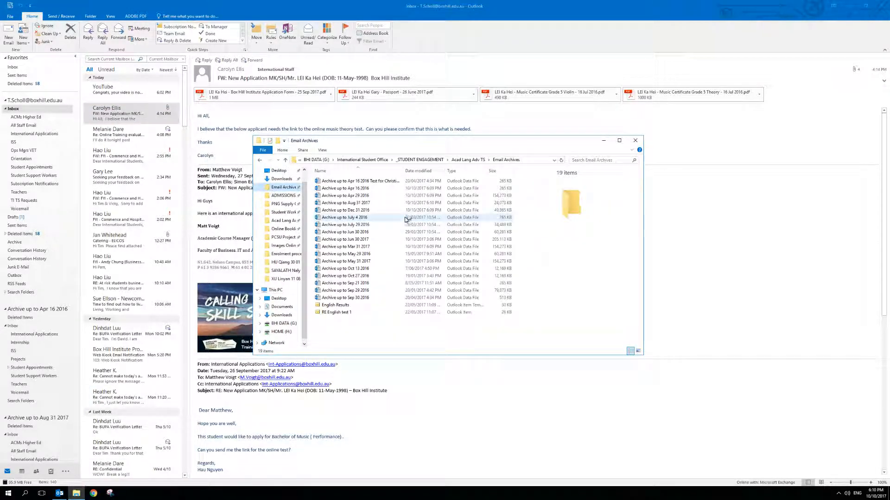
click(468, 160)
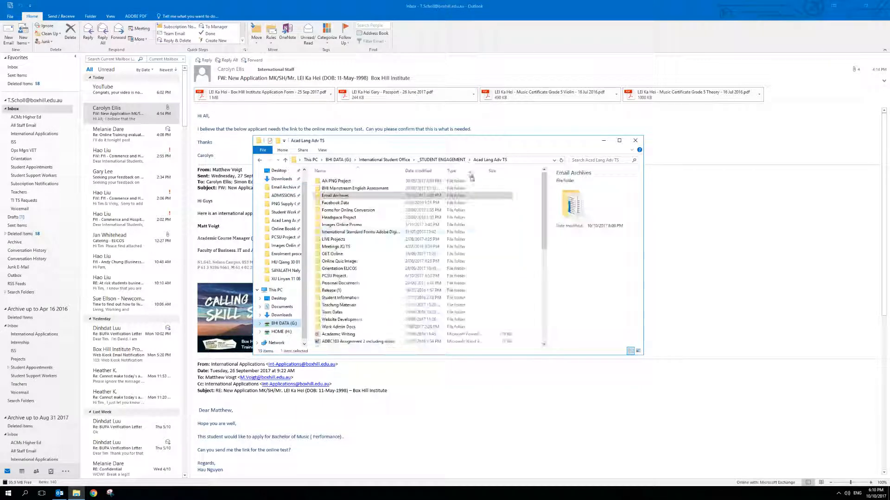
drag(342, 195, 361, 198)
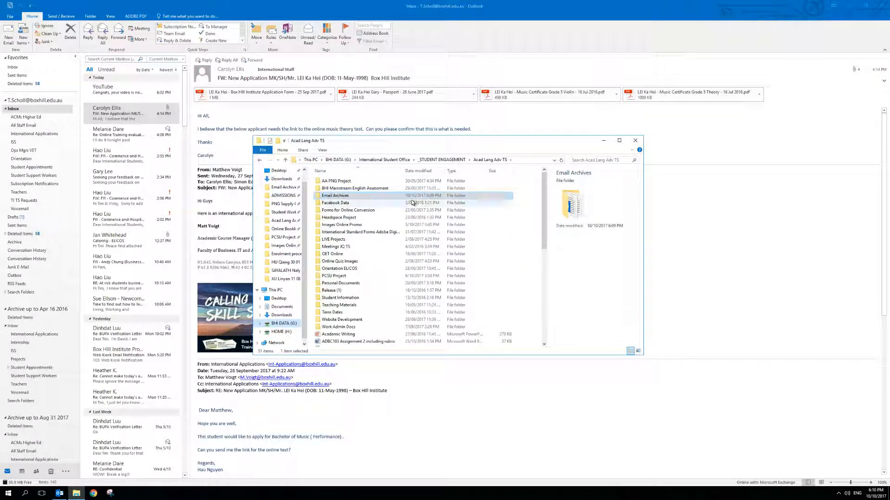
click(634, 141)
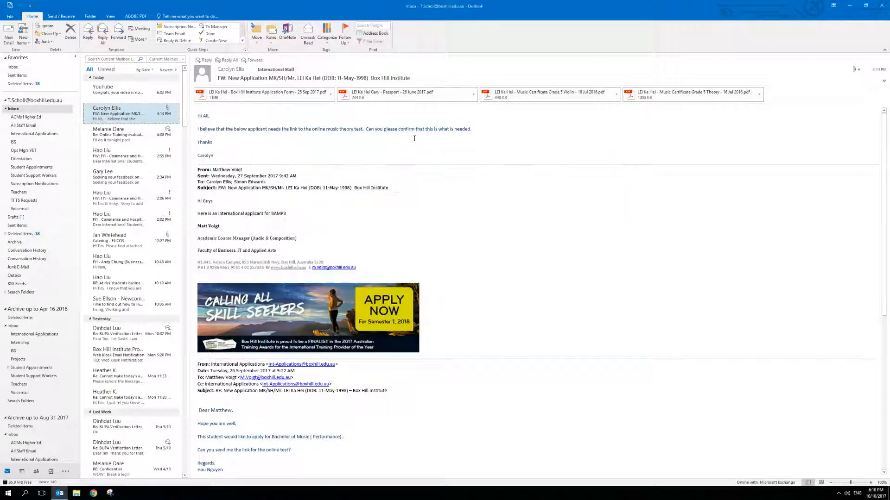
- Open the Archive settings from the mailbox cleanup tools and review the cut-off date for archived items in its calendar
click(11, 16)
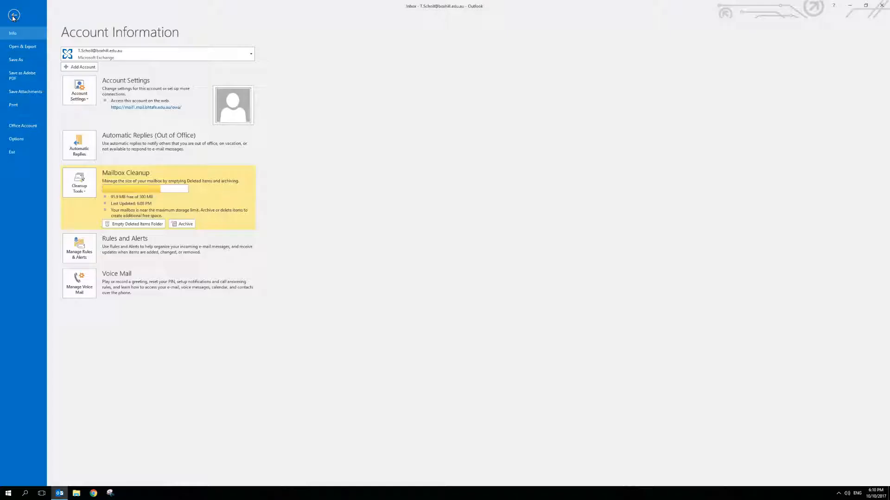
click(84, 175)
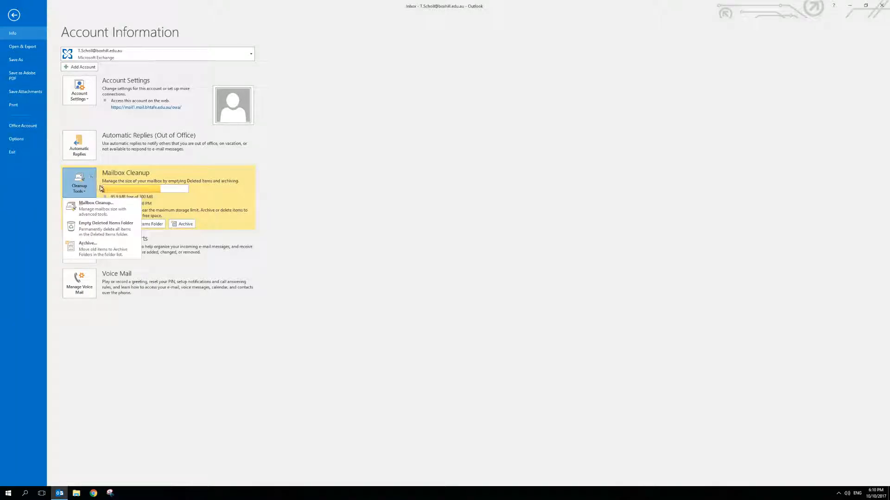
click(91, 252)
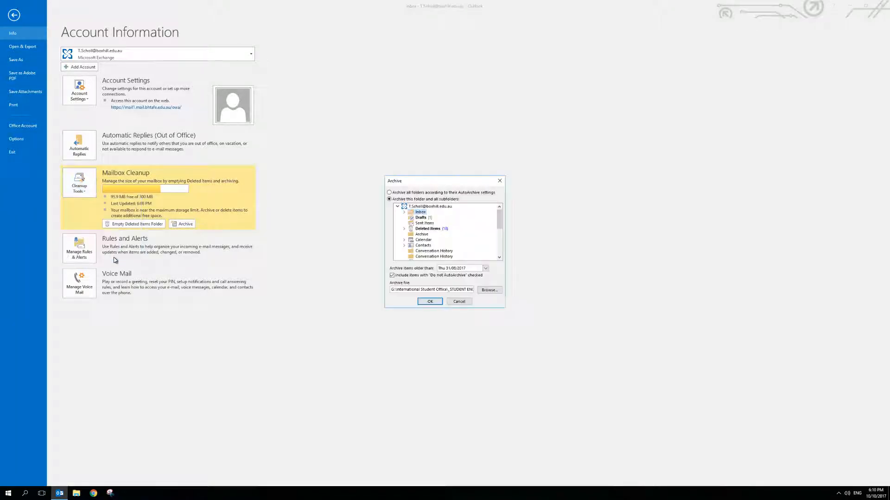
click(485, 269)
click(485, 268)
click(485, 268)
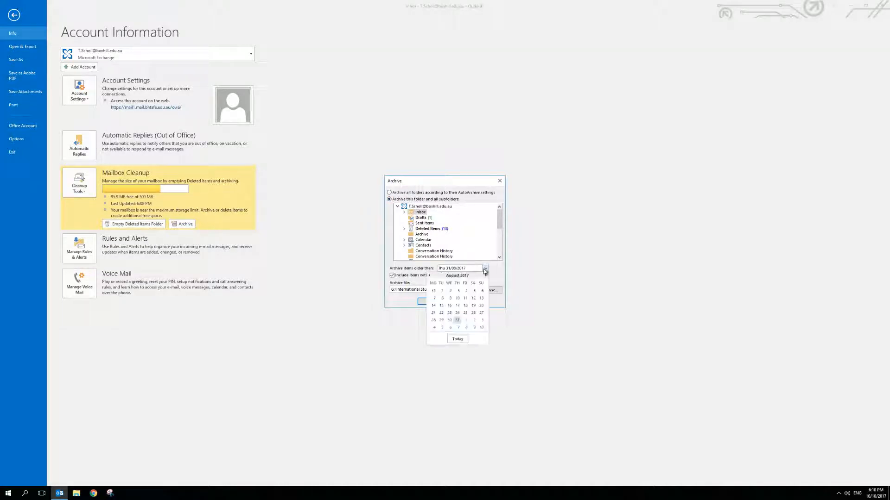
click(500, 276)
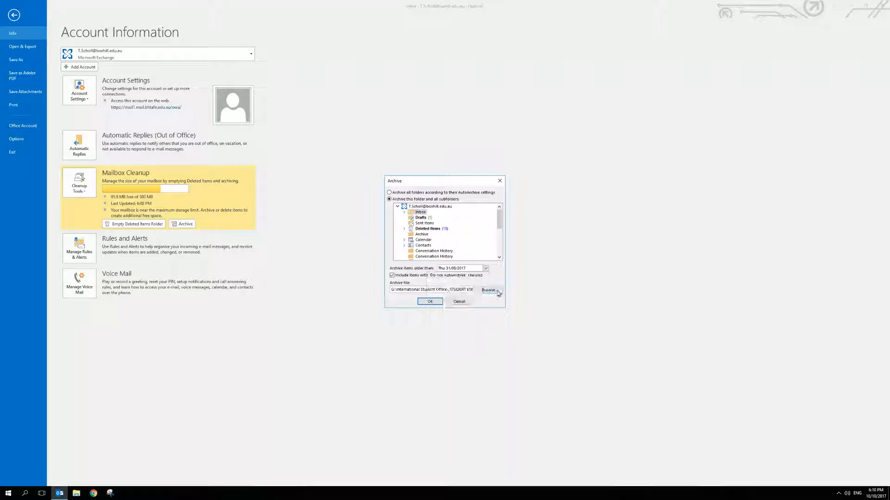
- Check the archive file's name and location in Email Archives, cancel the archiving, and return to the Inbox
click(487, 290)
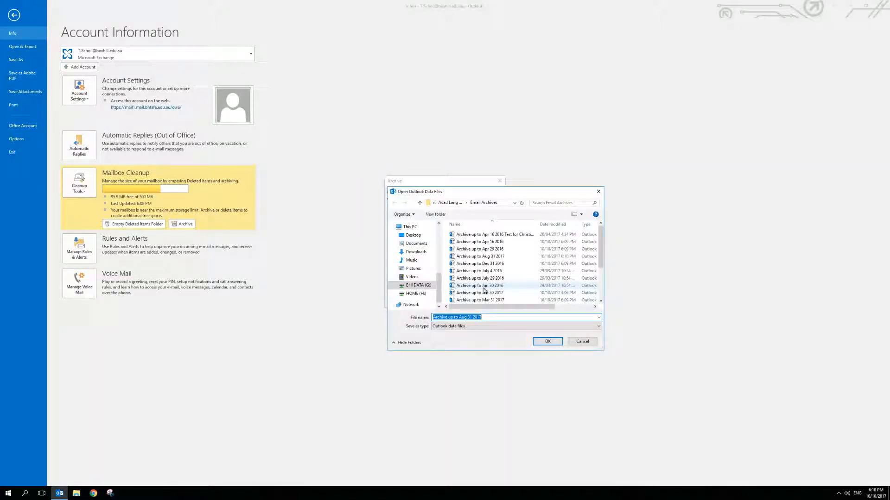
click(508, 317)
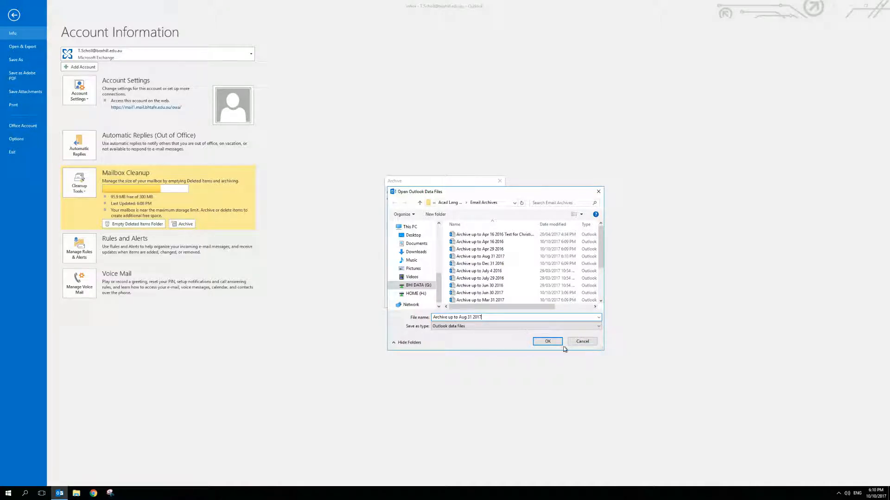
click(551, 343)
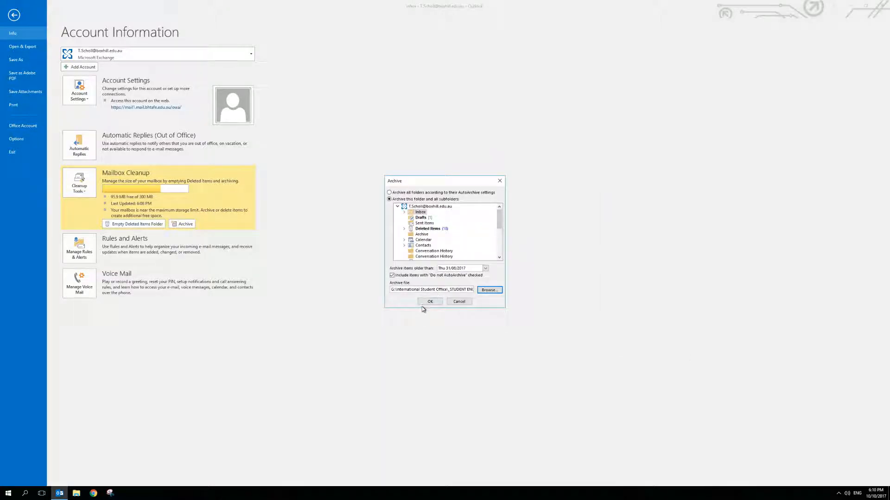
click(459, 302)
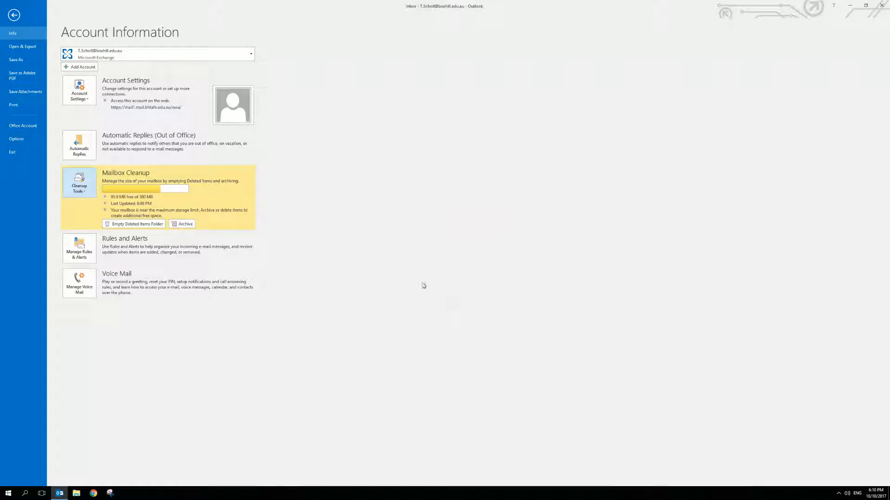
click(15, 16)
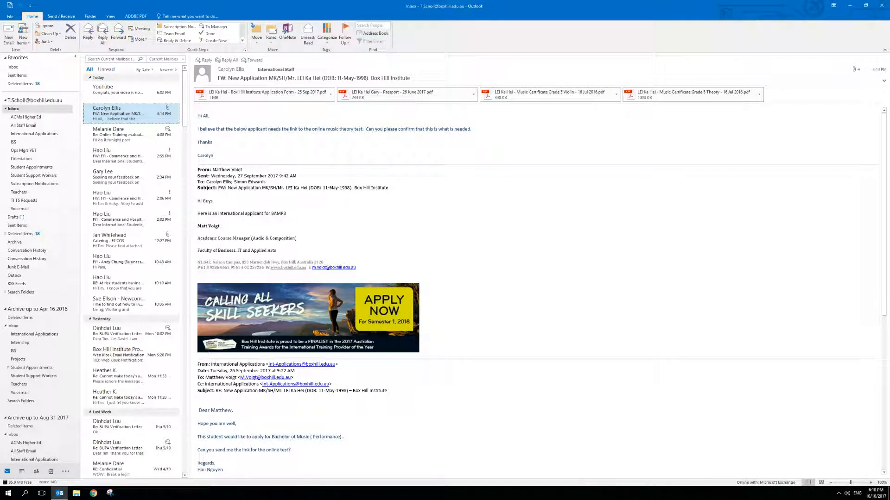
- Browse the Email Archives folder for an Outlook data file to open, and cancel without opening one
click(12, 17)
click(14, 48)
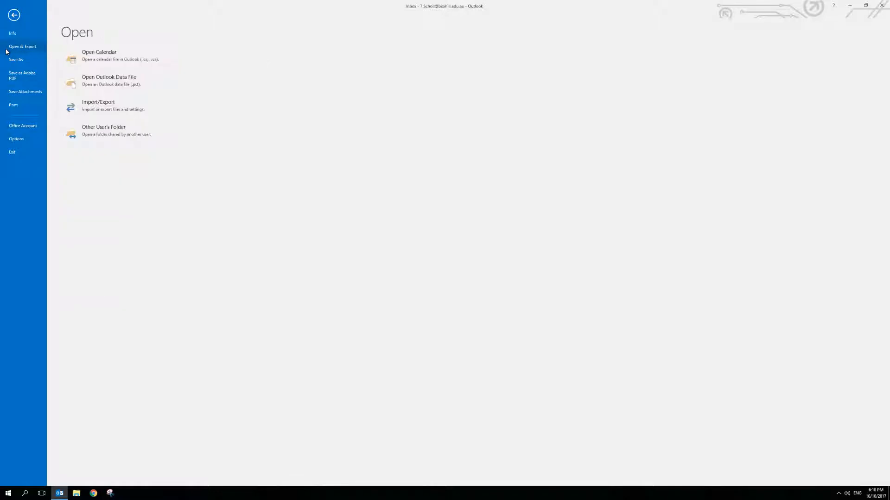
click(90, 79)
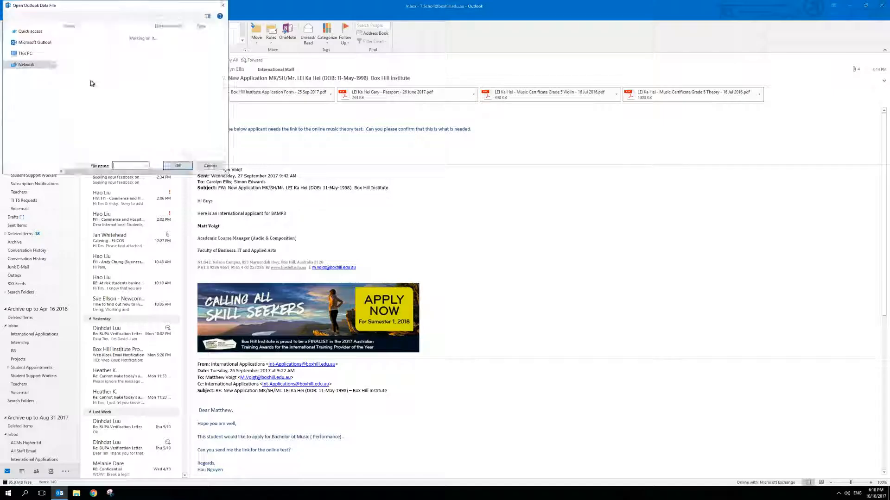
scroll(34, 69, up, 4)
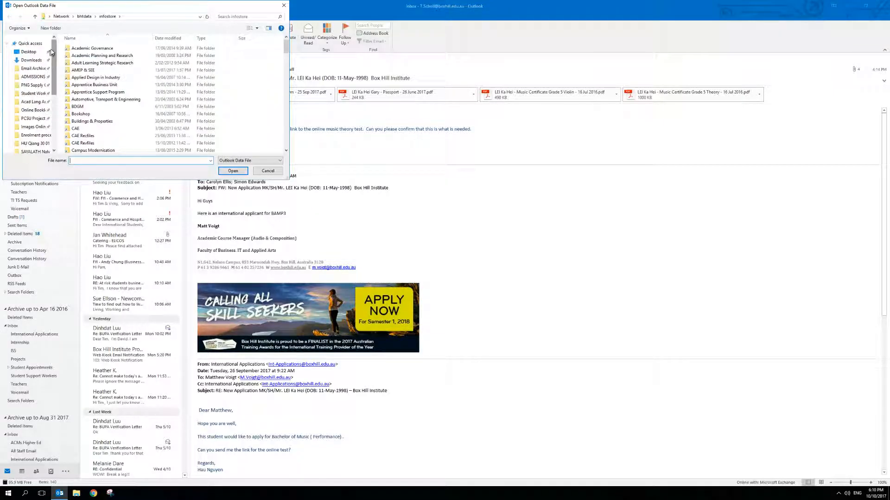
click(34, 69)
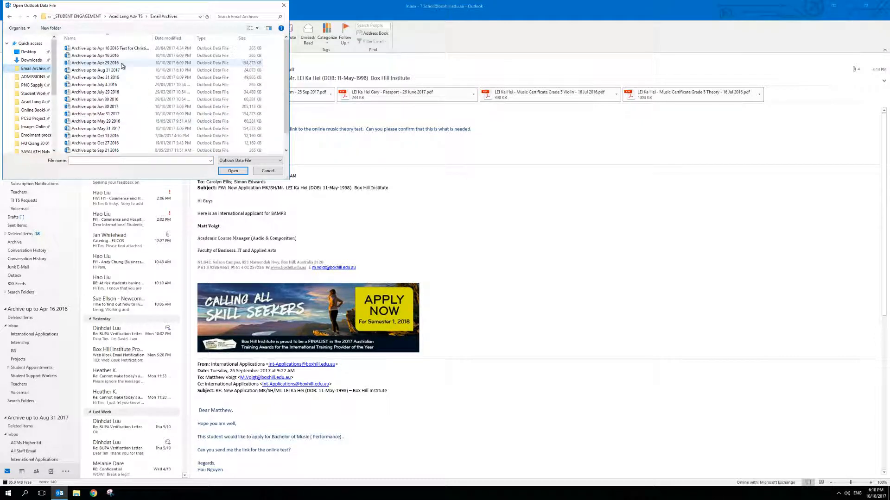
click(267, 171)
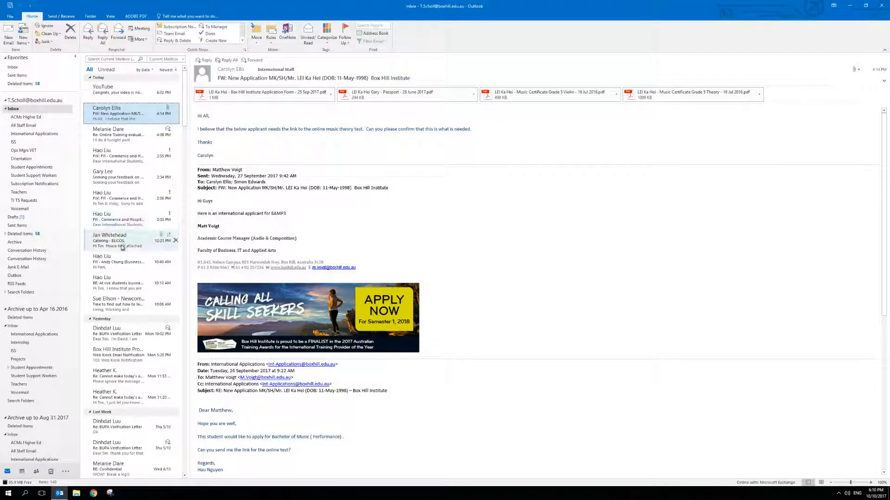
- Collapse "Archive up to Apr 16 2016" in the folder list and move it below "Archive up to Aug 31 2017"
scroll(69, 226, down, 6)
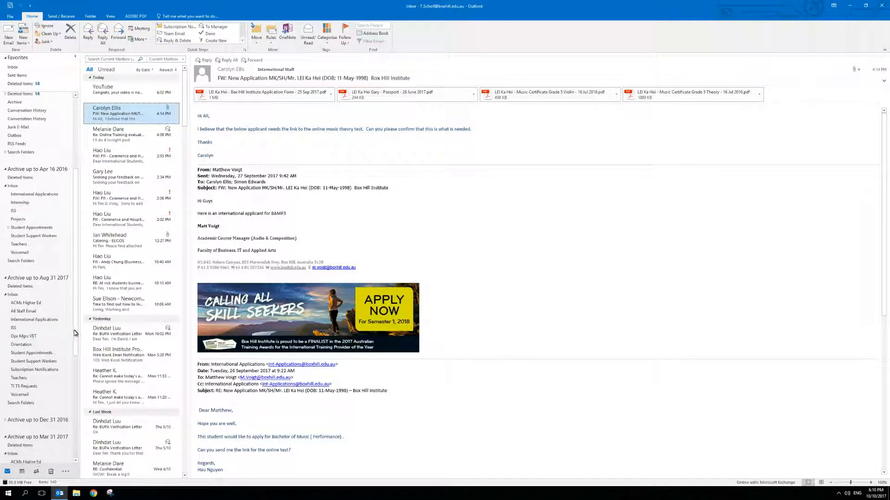
drag(76, 333, 76, 296)
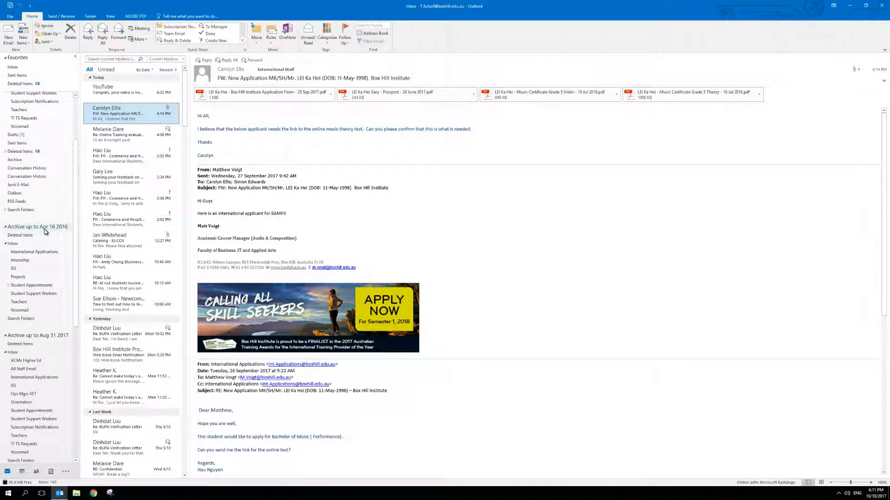
click(5, 228)
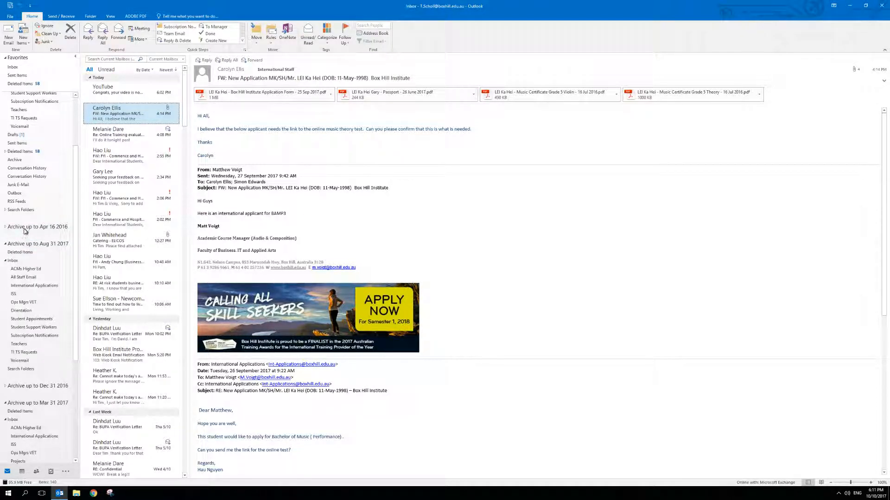
drag(27, 230, 45, 369)
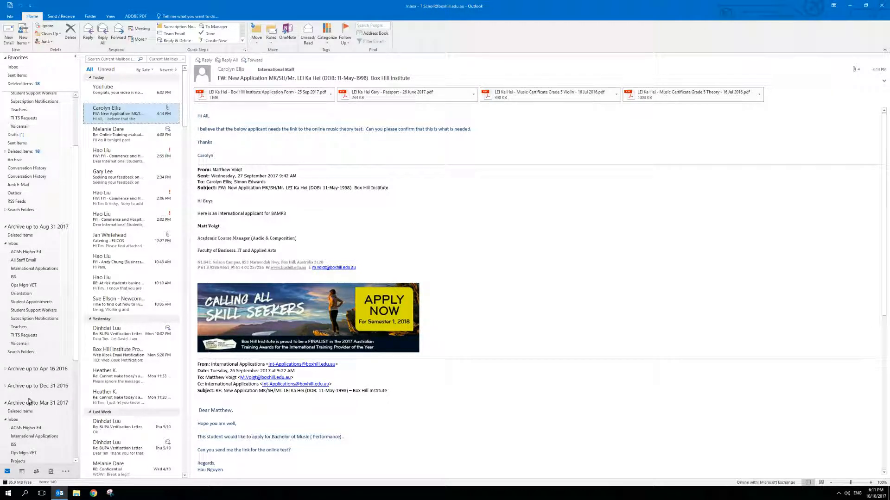
- Move "Archive up to Mar 31 2017" above "Archive up to Apr 16 2016", and collapse it and "Oct 27 2016"
drag(29, 405, 35, 365)
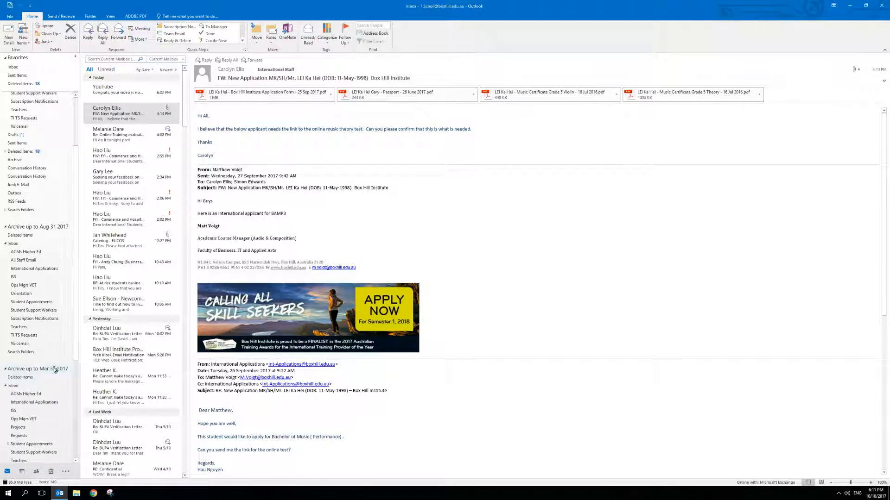
click(6, 369)
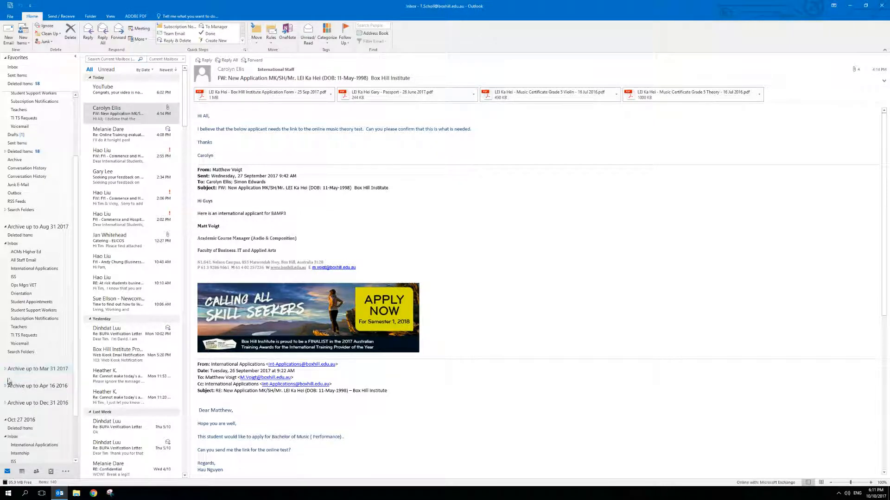
click(6, 420)
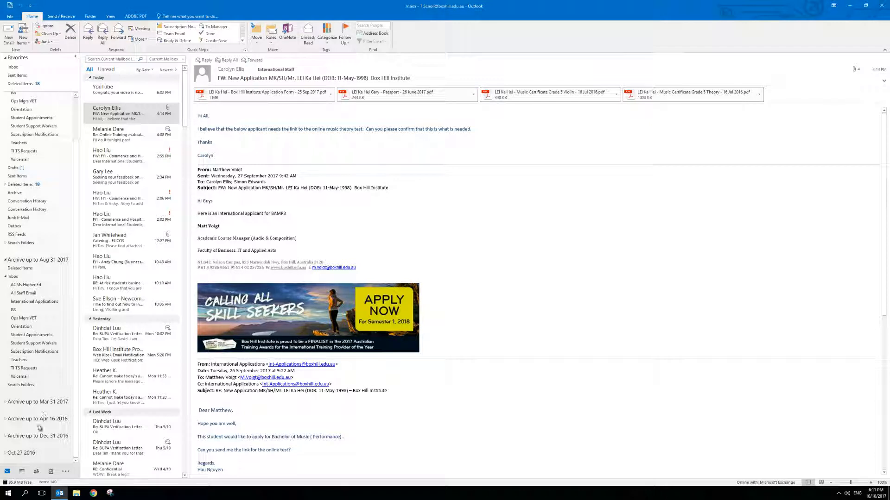
- Expand "Archive up to Dec 31 2016" and look over the order of the archives in the folder list
mouse_move(24, 447)
mouse_down()
mouse_move(37, 447)
mouse_move(37, 435)
mouse_move(36, 449)
mouse_up()
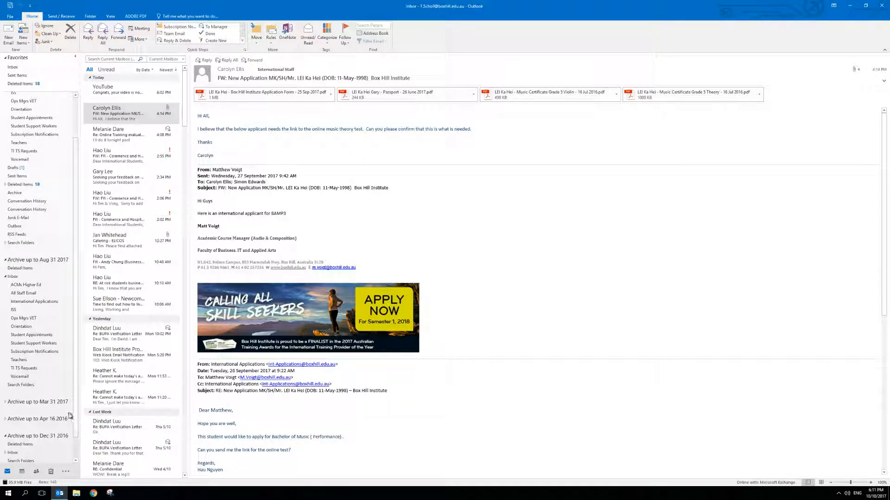
mouse_move(40, 421)
mouse_down()
mouse_move(40, 401)
mouse_move(41, 417)
mouse_up()
drag(76, 394, 78, 335)
scroll(78, 399, down, 3)
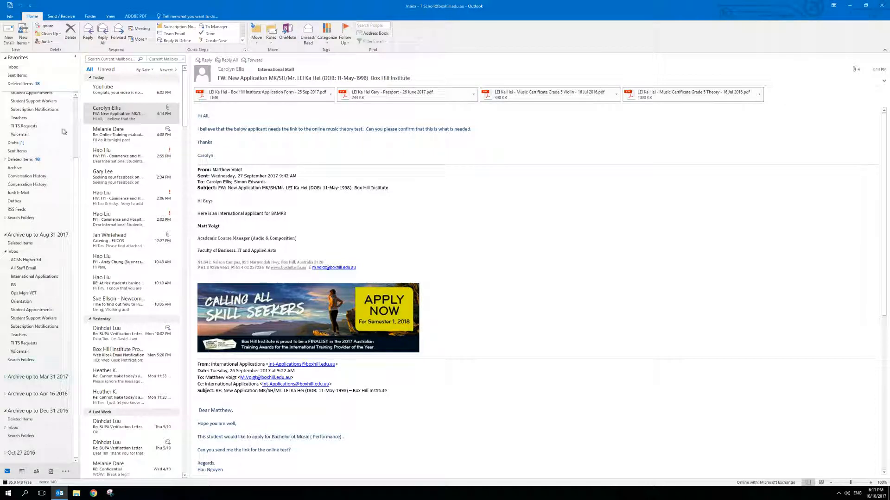
- Open the current mailbox's search, dismiss the notice, and leave the search without entering a term
click(118, 59)
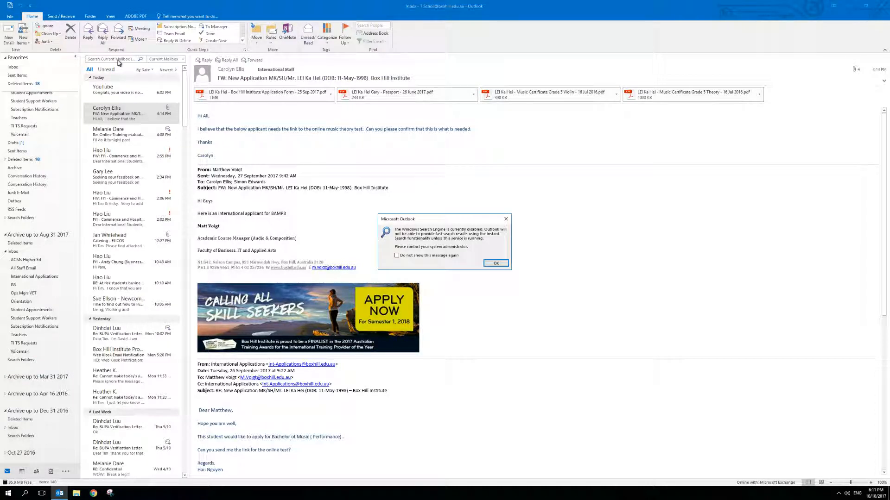
click(495, 263)
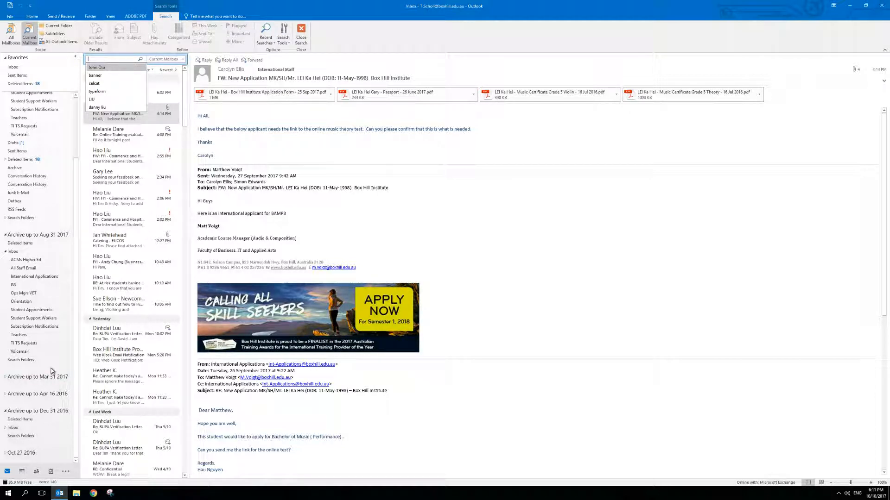
drag(76, 274, 76, 191)
click(487, 226)
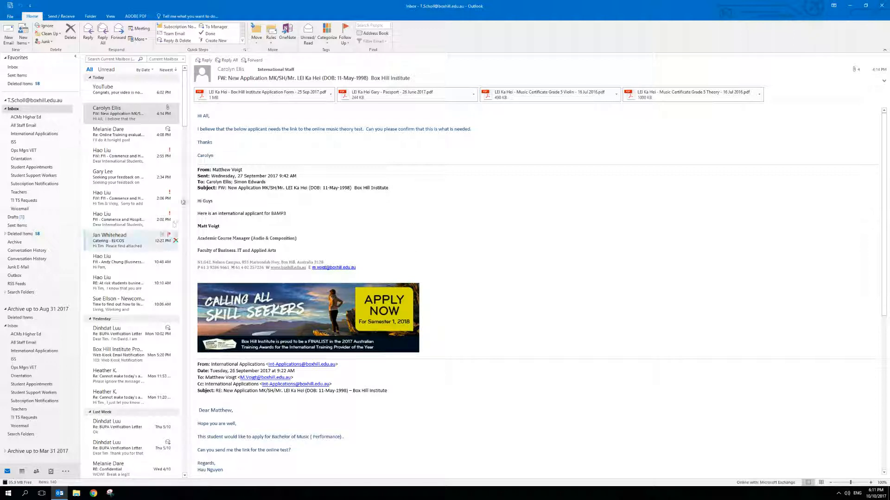
- Delete the YouTube notification email from the Inbox and view the "Catering - ELICOS" message
click(121, 92)
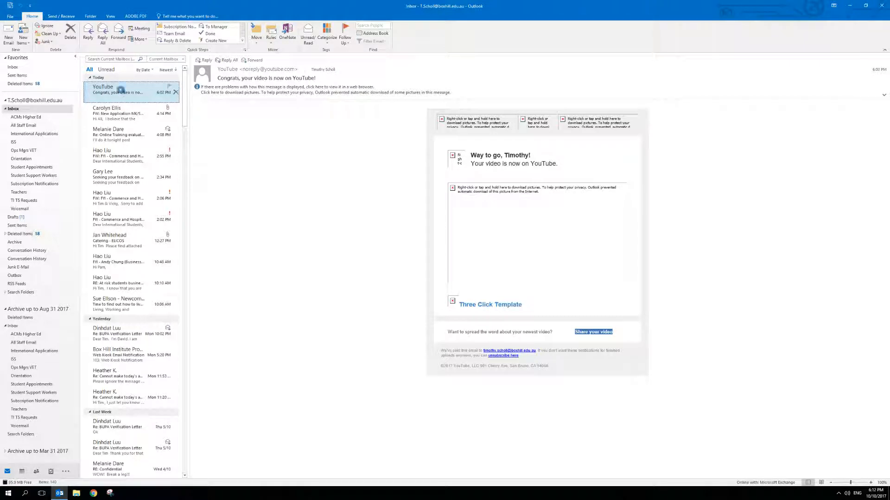
key(Delete)
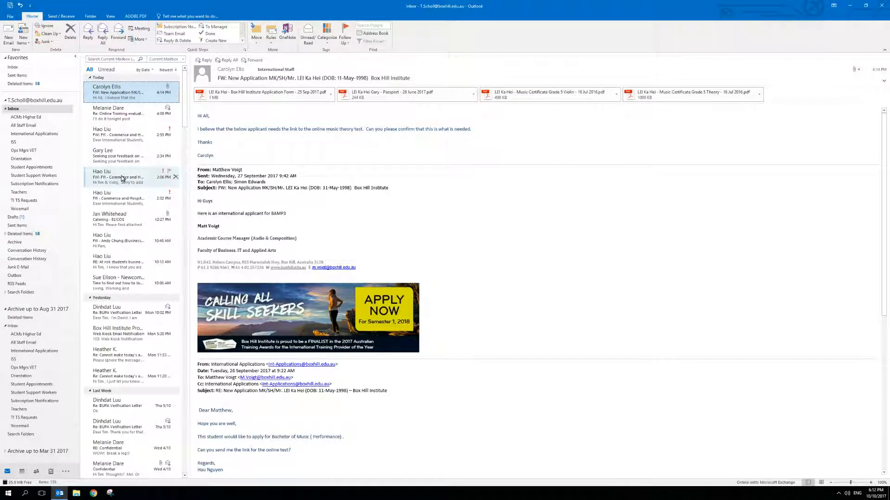
click(124, 217)
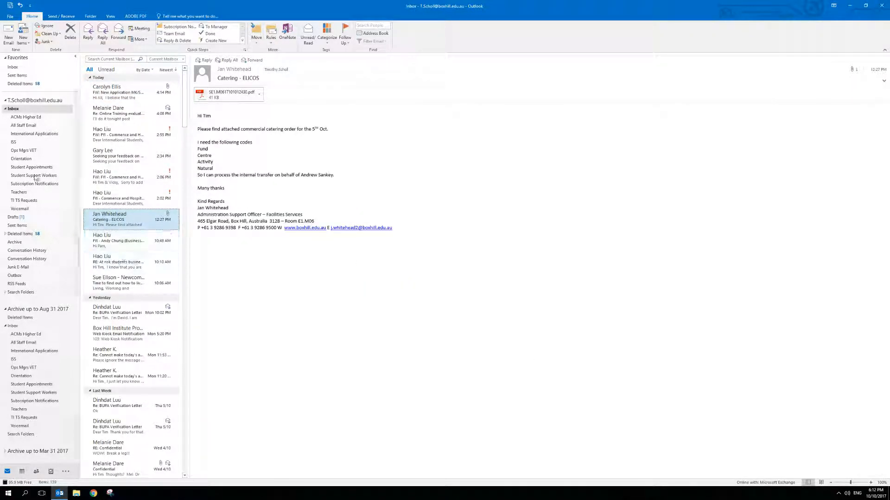
- Compare the mailbox's International Applications folder with the Inbox, International Applications, ISS and Orientation folders in "Archive up to Aug 31 2017"
click(35, 133)
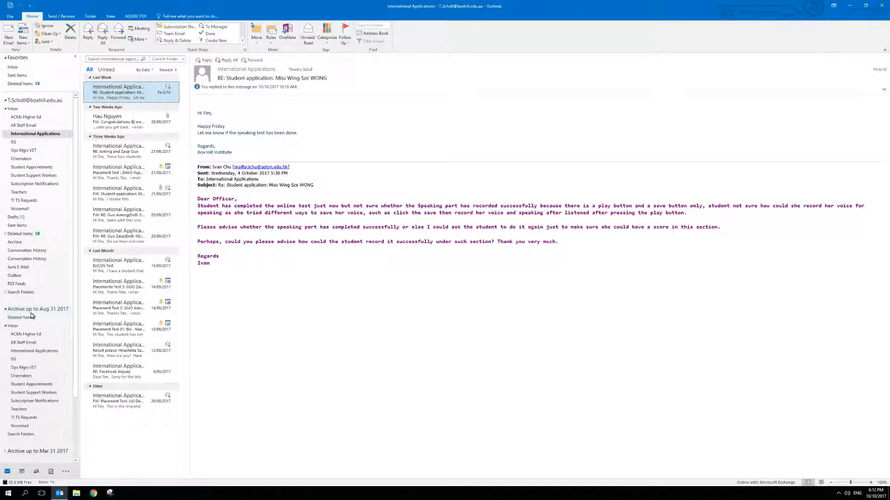
click(22, 333)
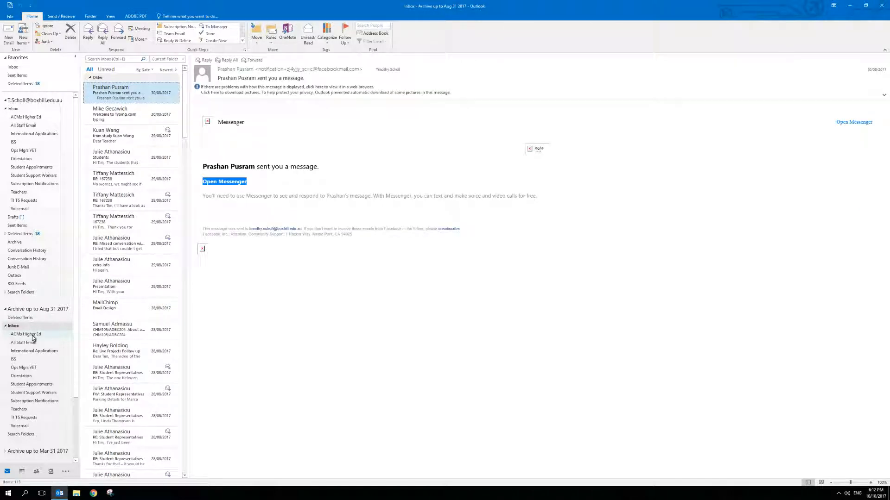
click(35, 343)
click(35, 352)
click(36, 360)
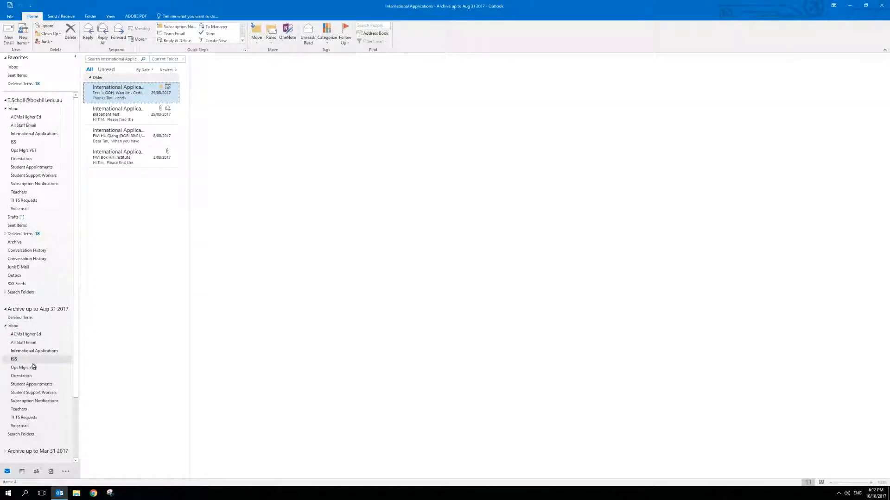
click(38, 376)
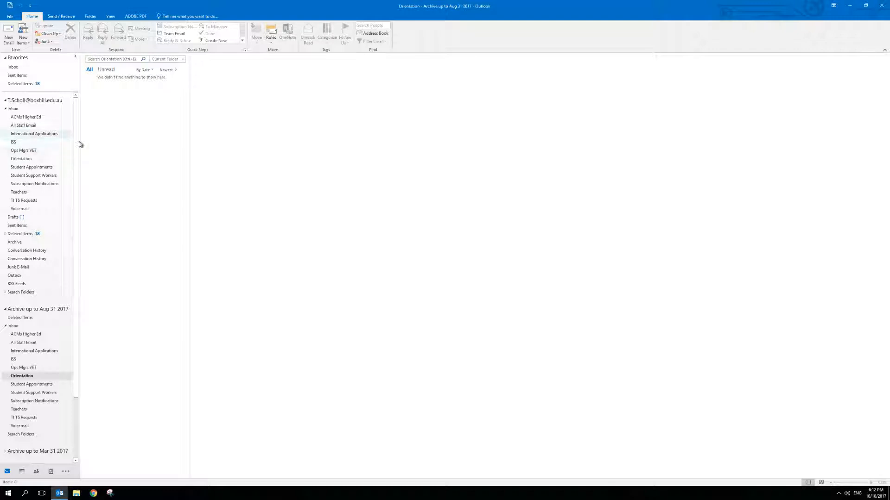
- Look over the archives in the folder list, and collapse "Archive up to Aug 31 2017" and "Archive up to Dec 31 2016"
scroll(76, 231, down, 3)
click(6, 427)
scroll(75, 419, down, 3)
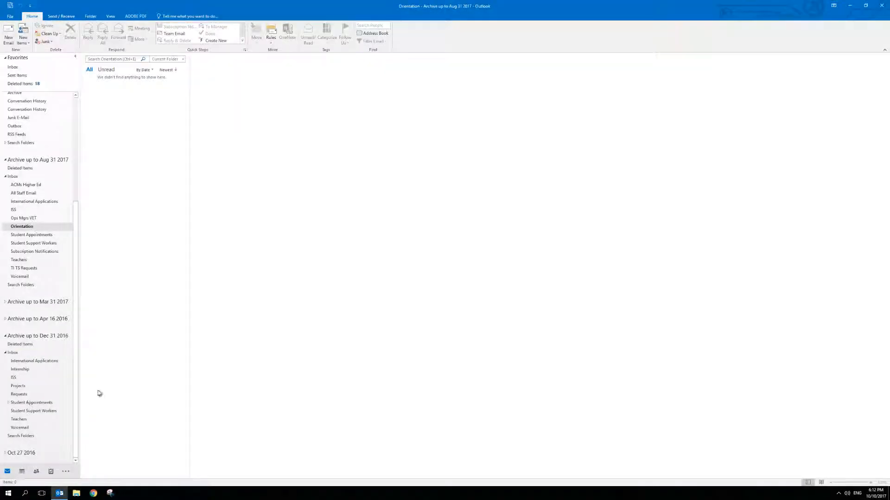
scroll(77, 320, up, 6)
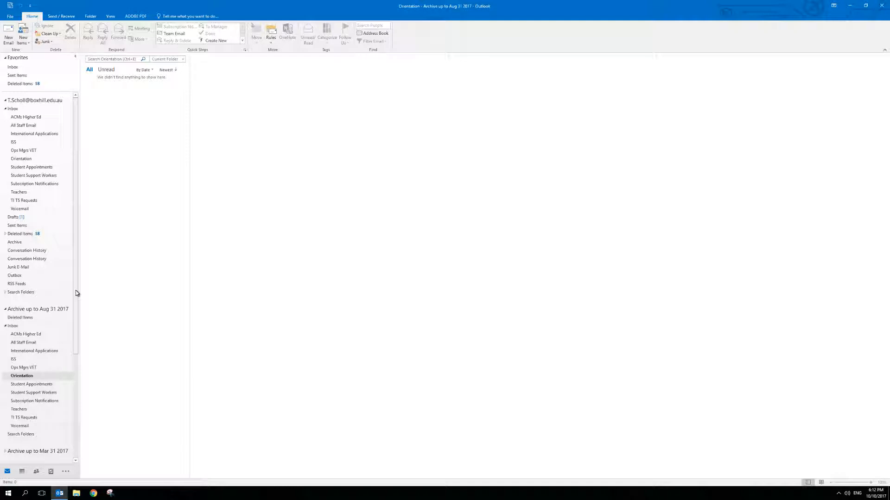
click(5, 309)
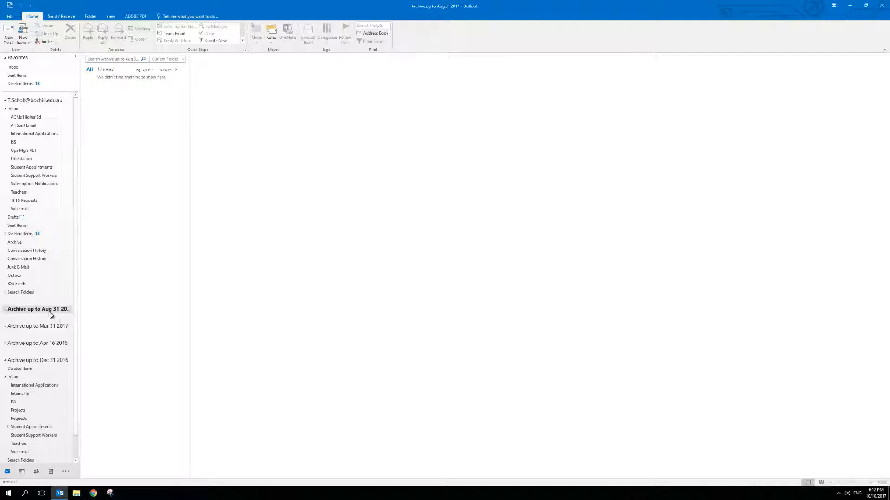
click(5, 360)
- Close the "Oct 27 2016" data file to remove it from the folder list
right_click(29, 379)
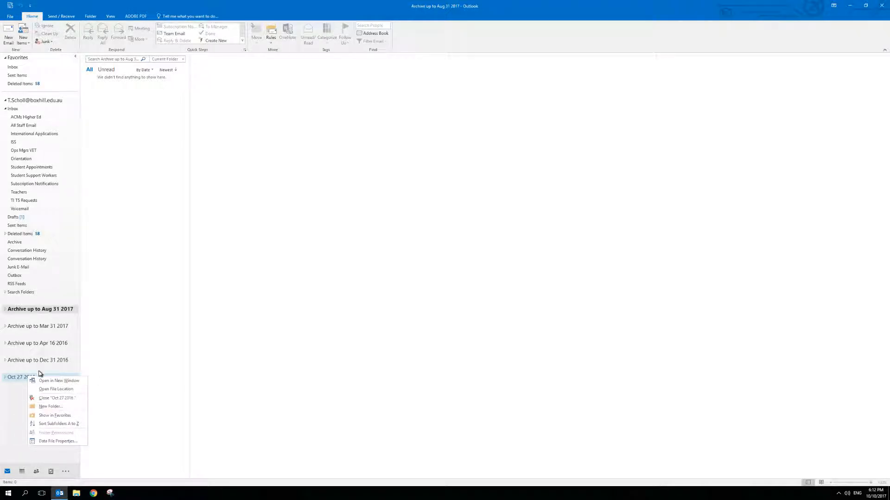
click(12, 376)
right_click(25, 379)
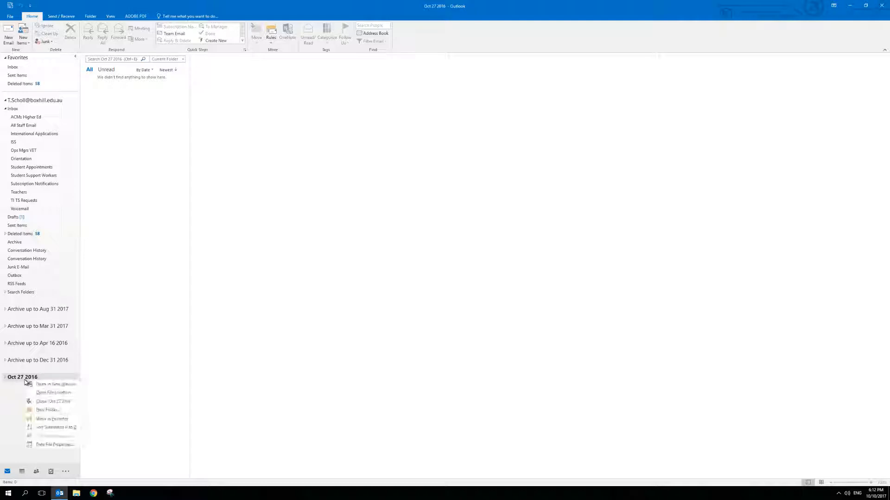
click(54, 402)
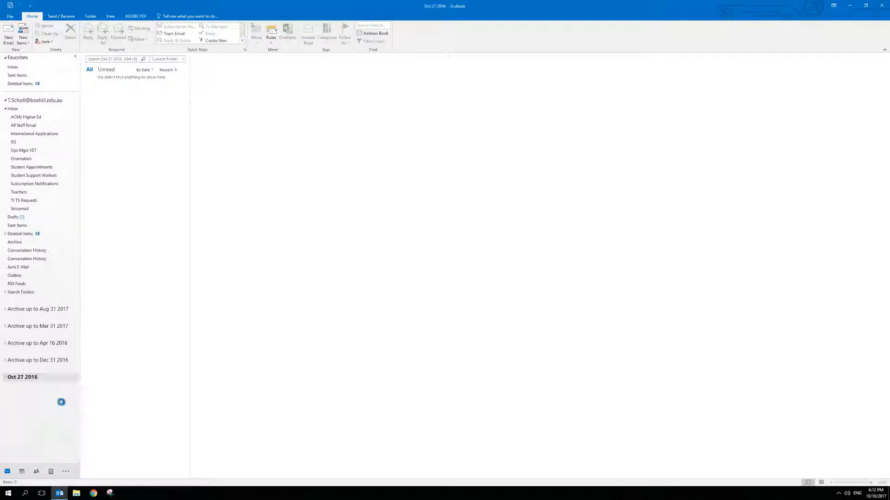